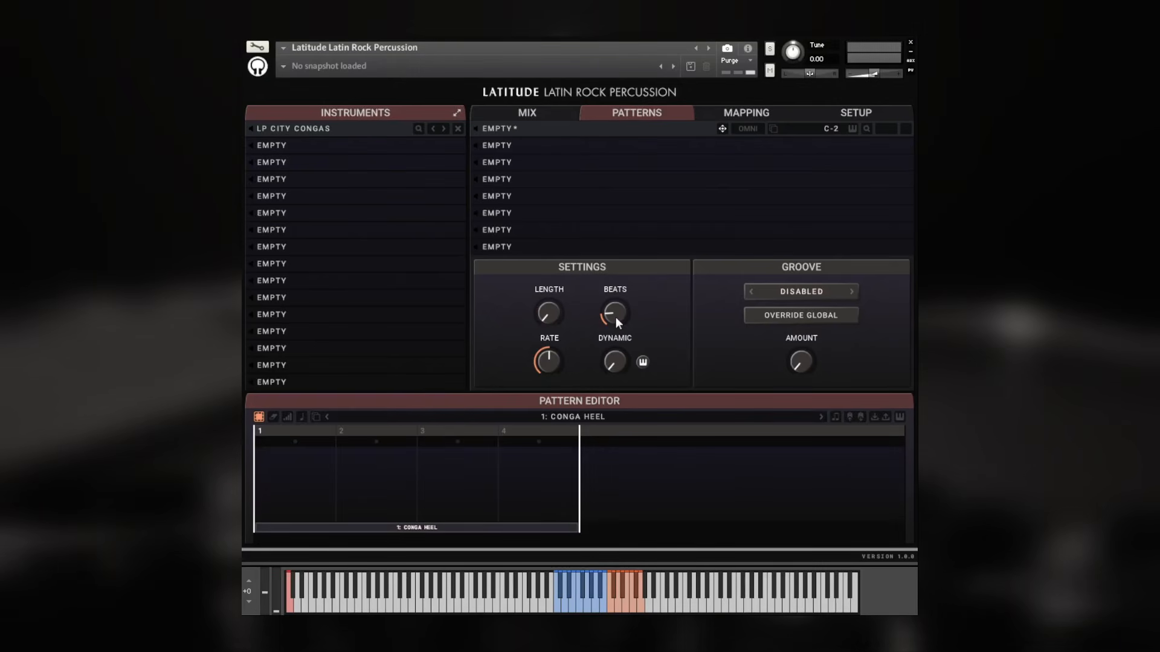
# Try raising the pattern's beats to 8 and rate to 4x, resetting each knob to its default
pyautogui.moveTo(615, 314); pyautogui.dragTo(628, 188)
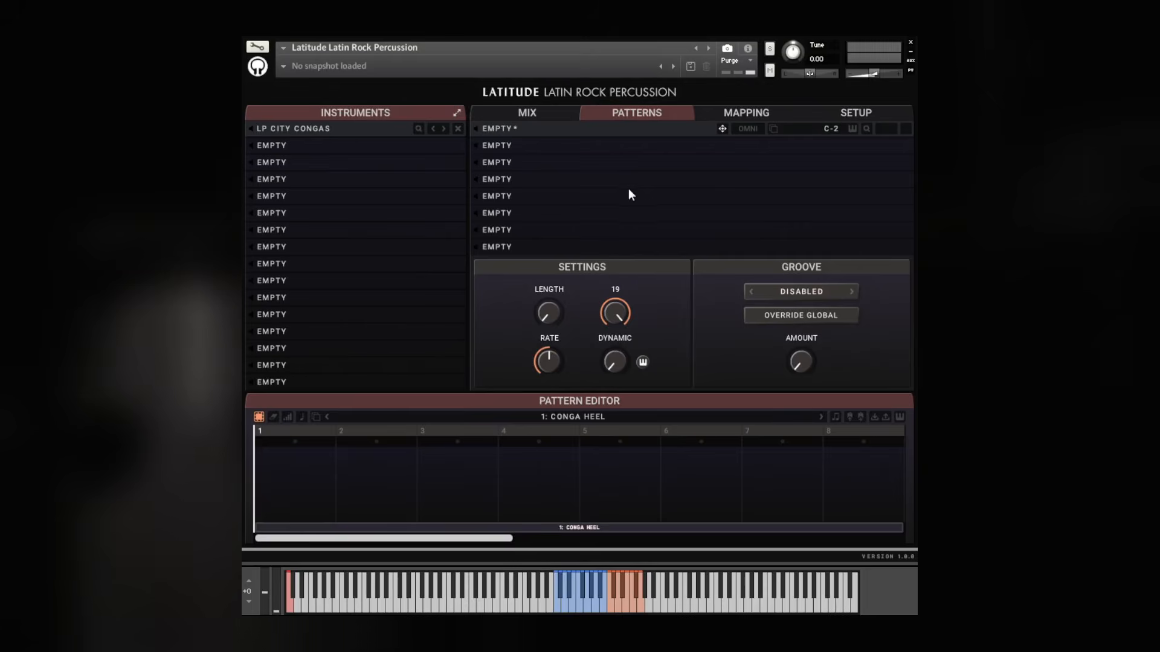
pyautogui.keyDown('ctrl'); pyautogui.click(617, 312); pyautogui.keyUp('ctrl')
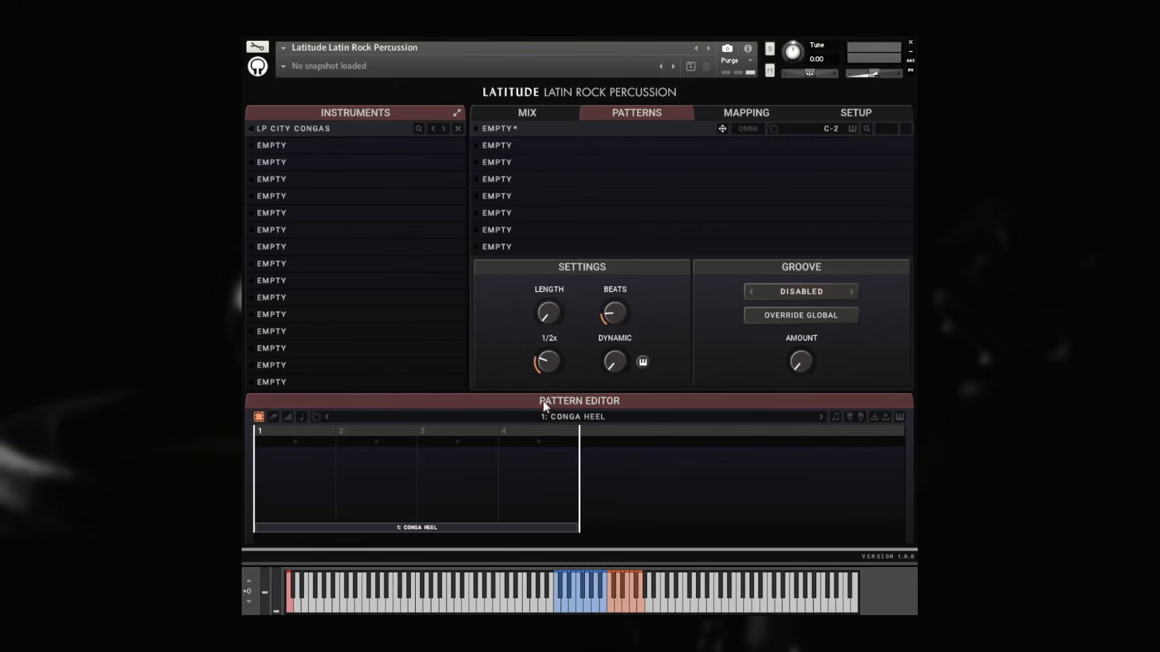
pyautogui.moveTo(545, 379); pyautogui.dragTo(553, 281)
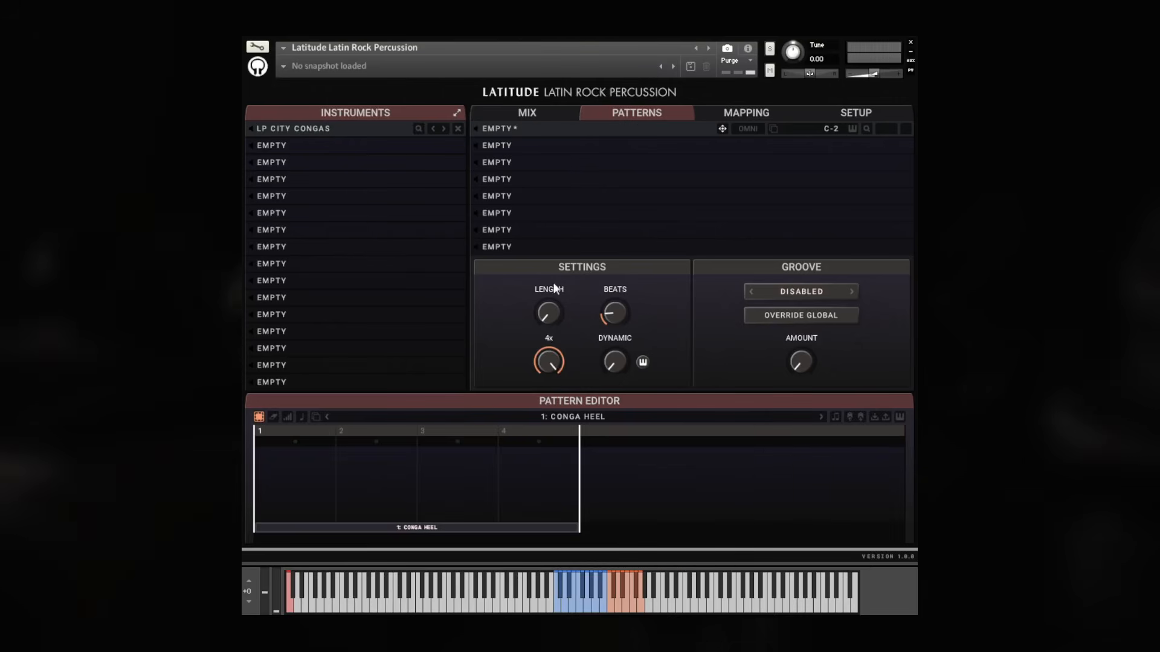
pyautogui.click(618, 360)
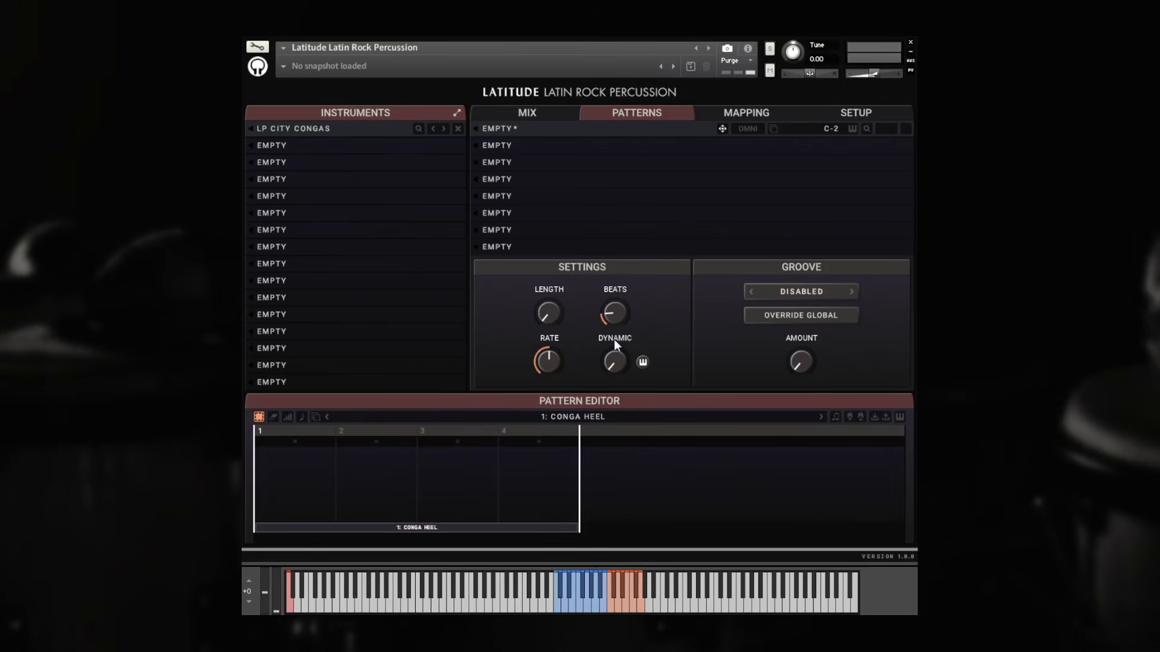
# Try adjusting the dynamic knob and toggling the keyboard control beside it
pyautogui.moveTo(618, 353); pyautogui.dragTo(617, 351)
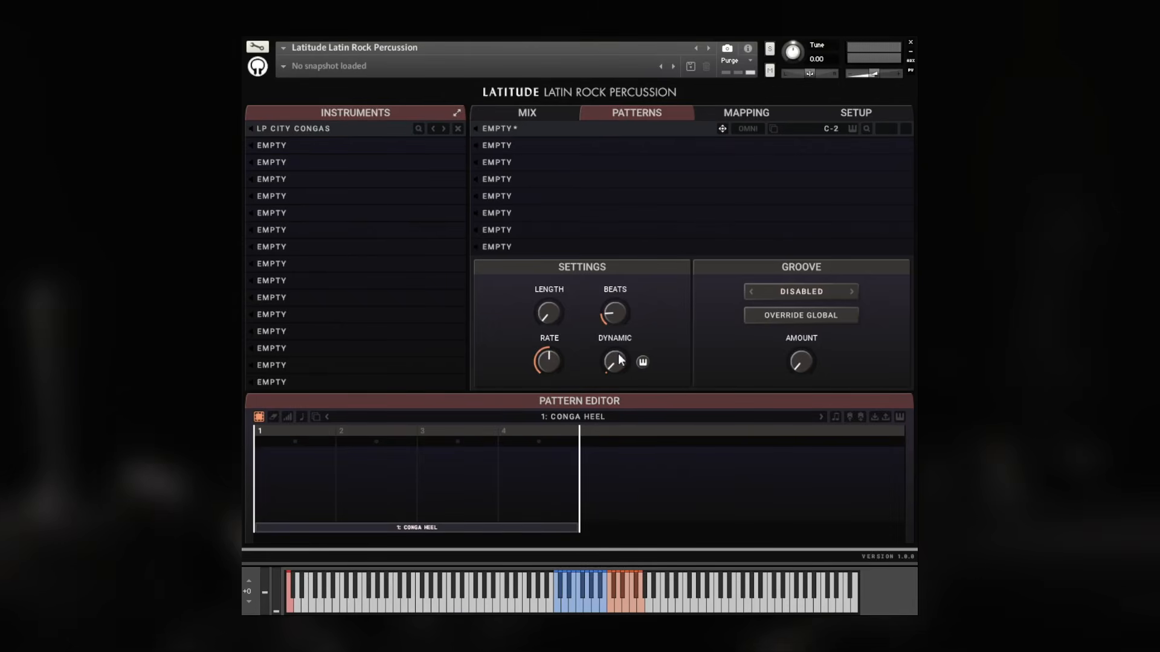
pyautogui.moveTo(618, 358); pyautogui.dragTo(636, 309)
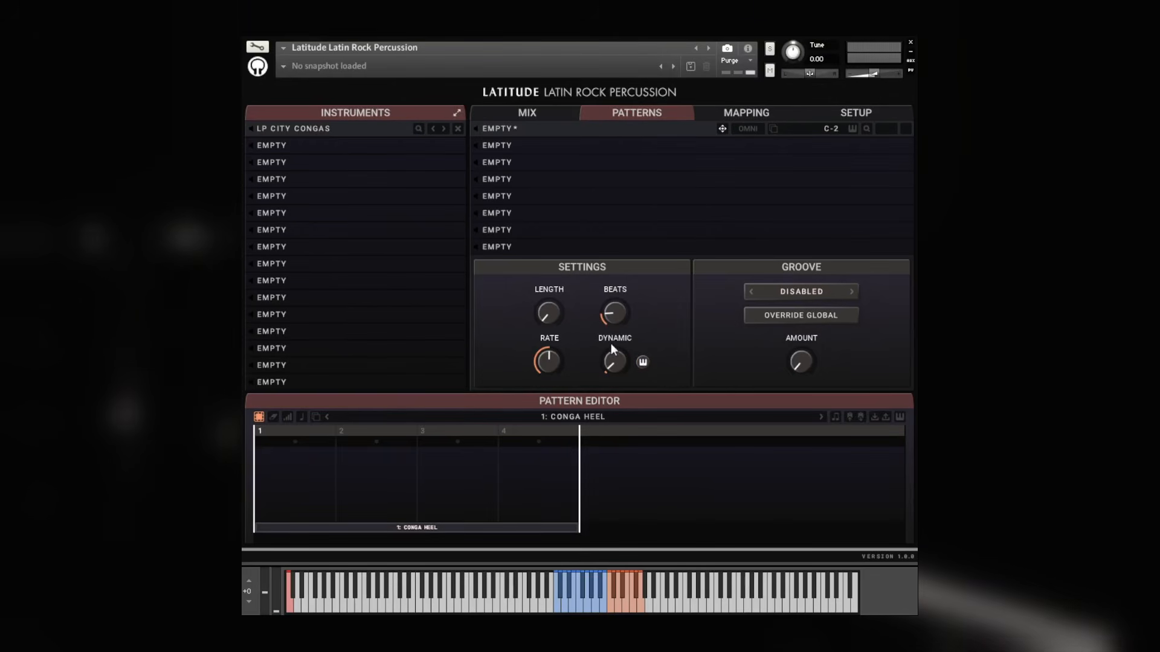
pyautogui.click(643, 363)
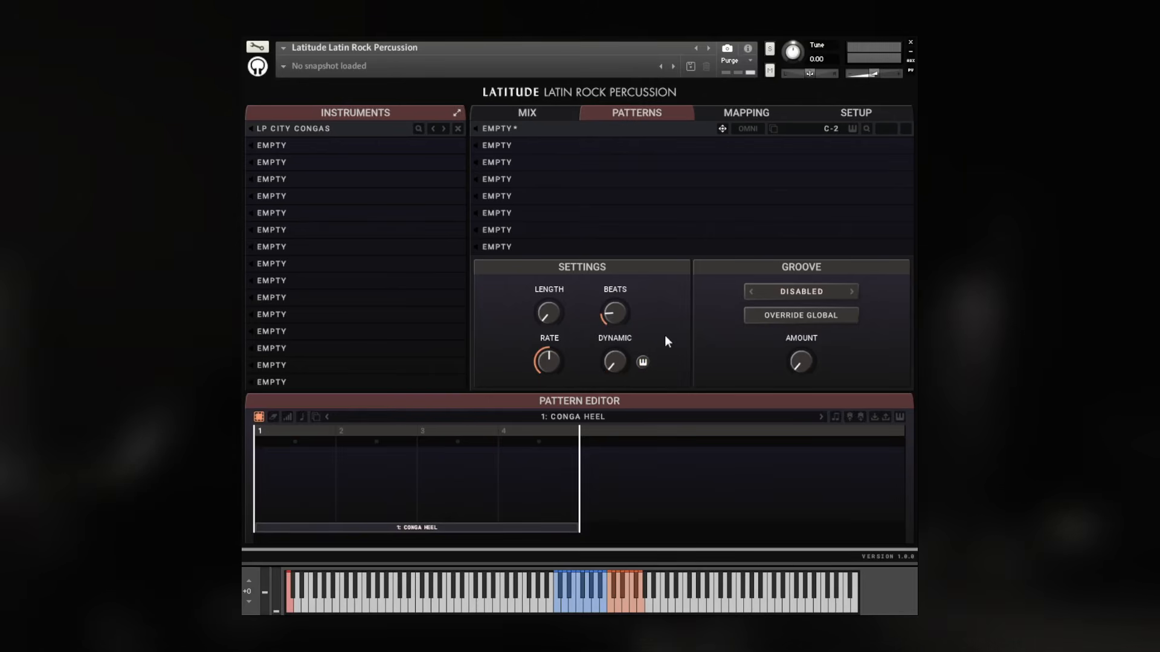
# Browse the groove template list and try turning the groove amount to about 20%
pyautogui.click(819, 292)
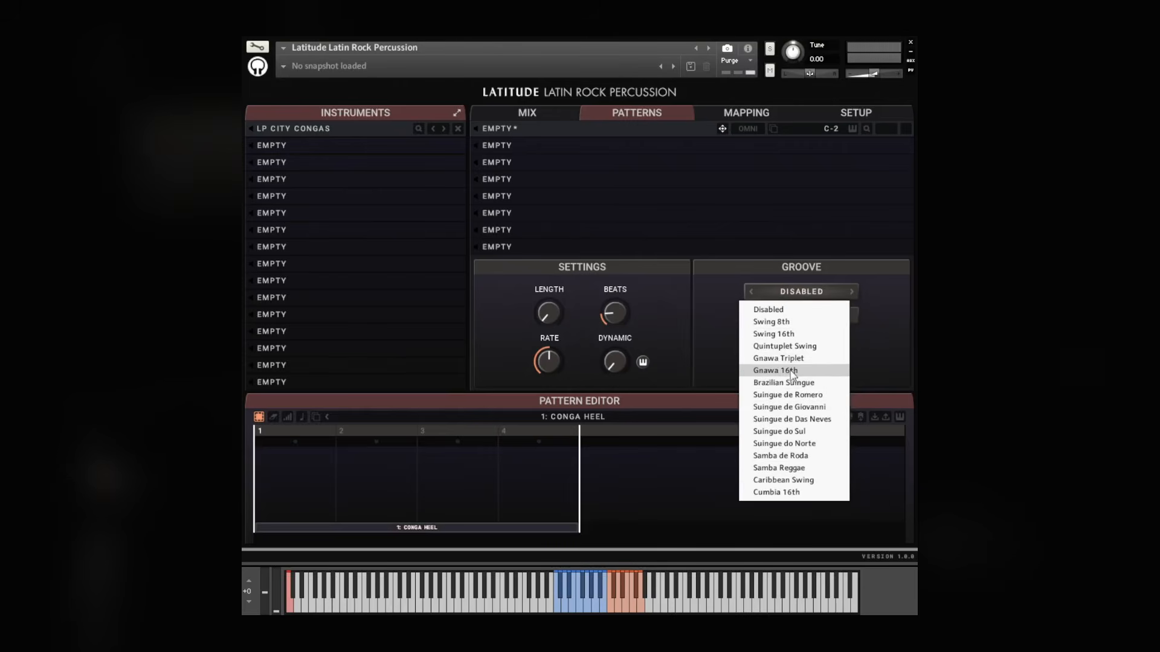
pyautogui.click(889, 290)
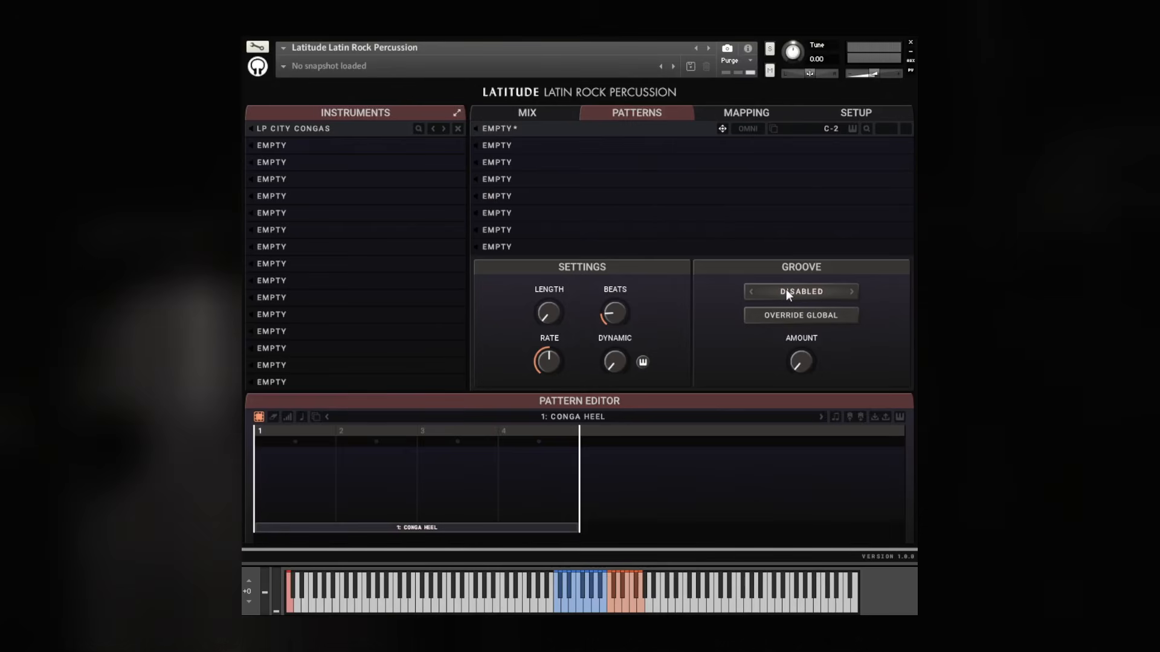
pyautogui.moveTo(801, 319); pyautogui.dragTo(825, 341)
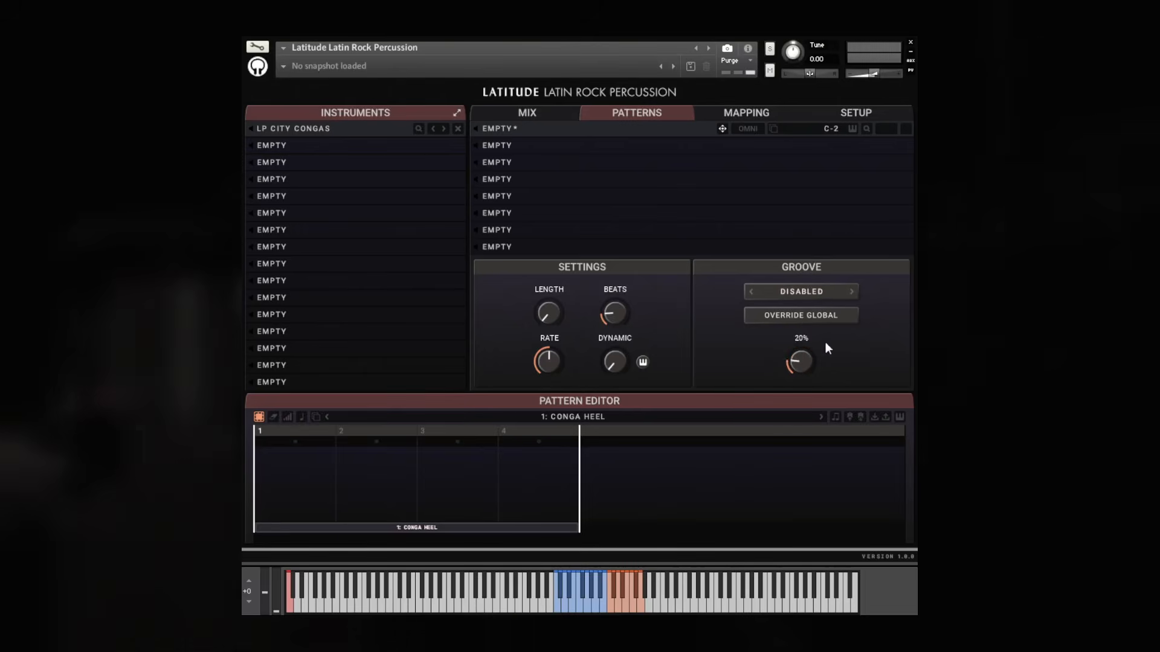
# Try the Swing 8th groove at about 44% amount, then set the groove back to Disabled
pyautogui.click(827, 292)
pyautogui.click(831, 304)
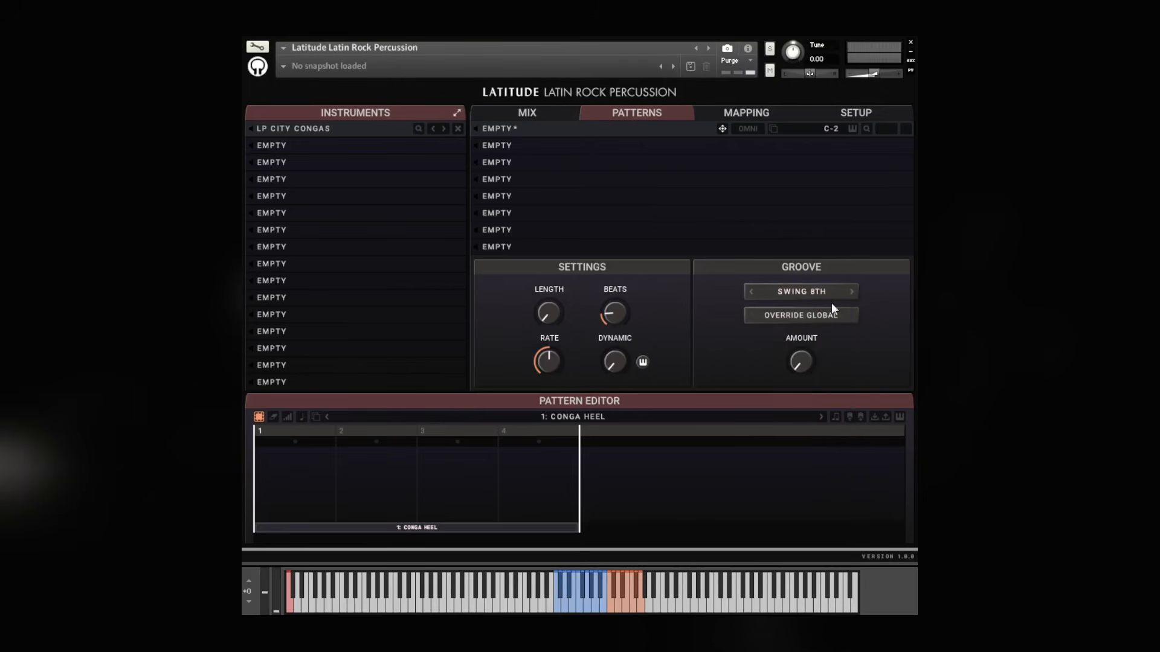
pyautogui.moveTo(806, 362); pyautogui.dragTo(813, 302)
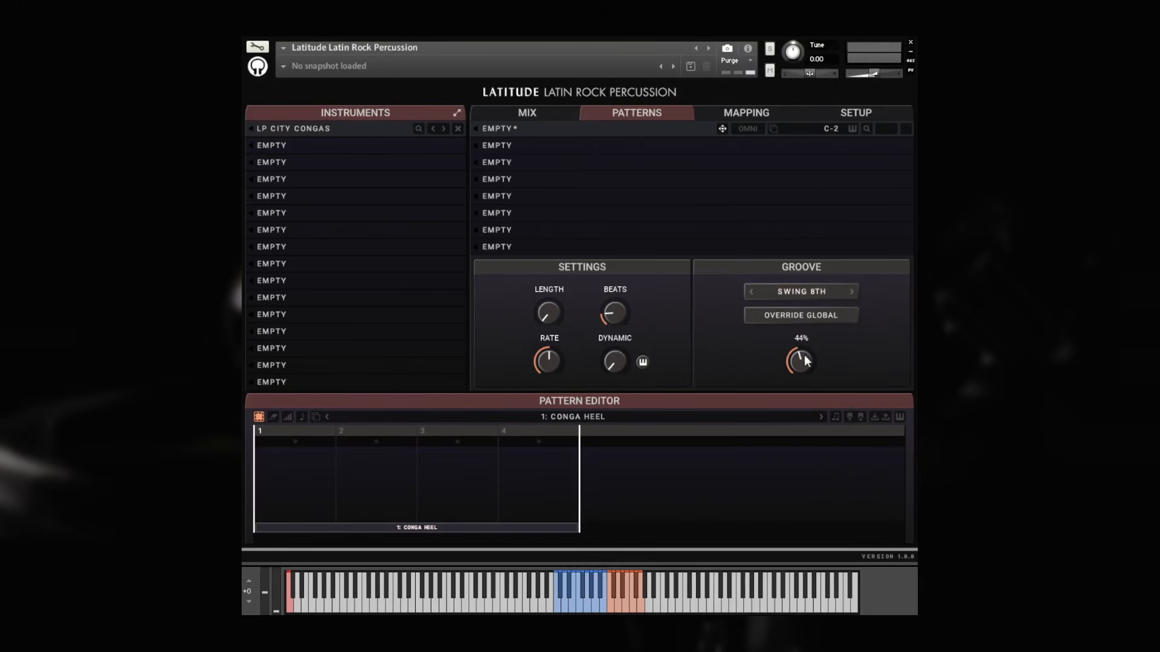
pyautogui.moveTo(803, 354); pyautogui.dragTo(811, 319)
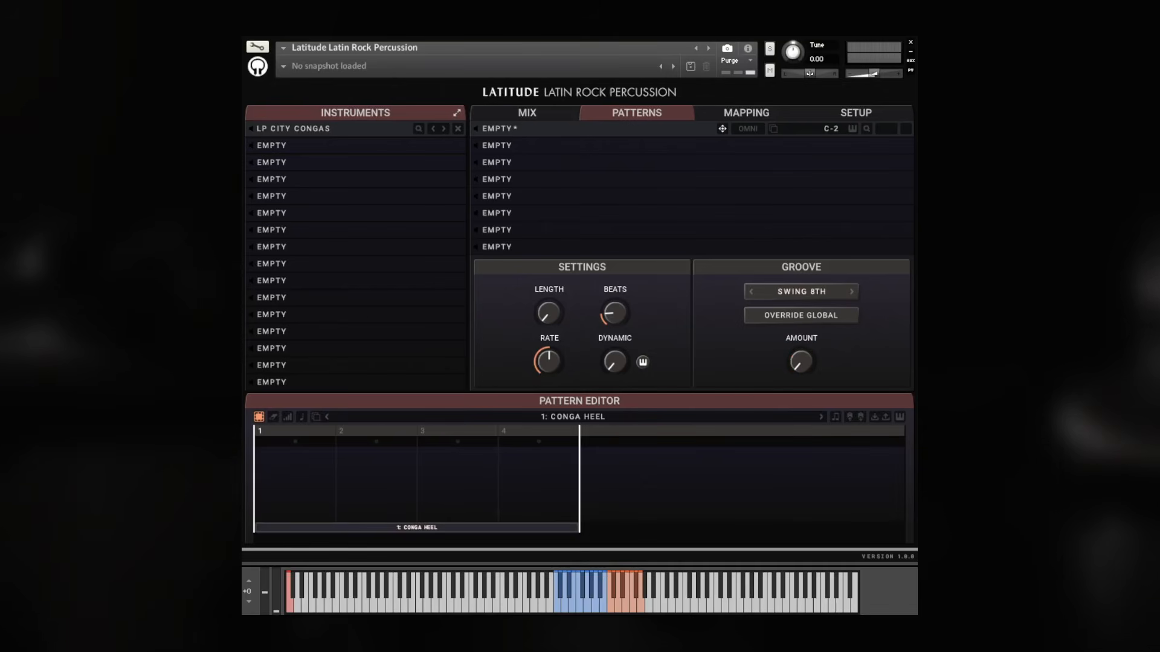
pyautogui.click(802, 291)
pyautogui.click(792, 304)
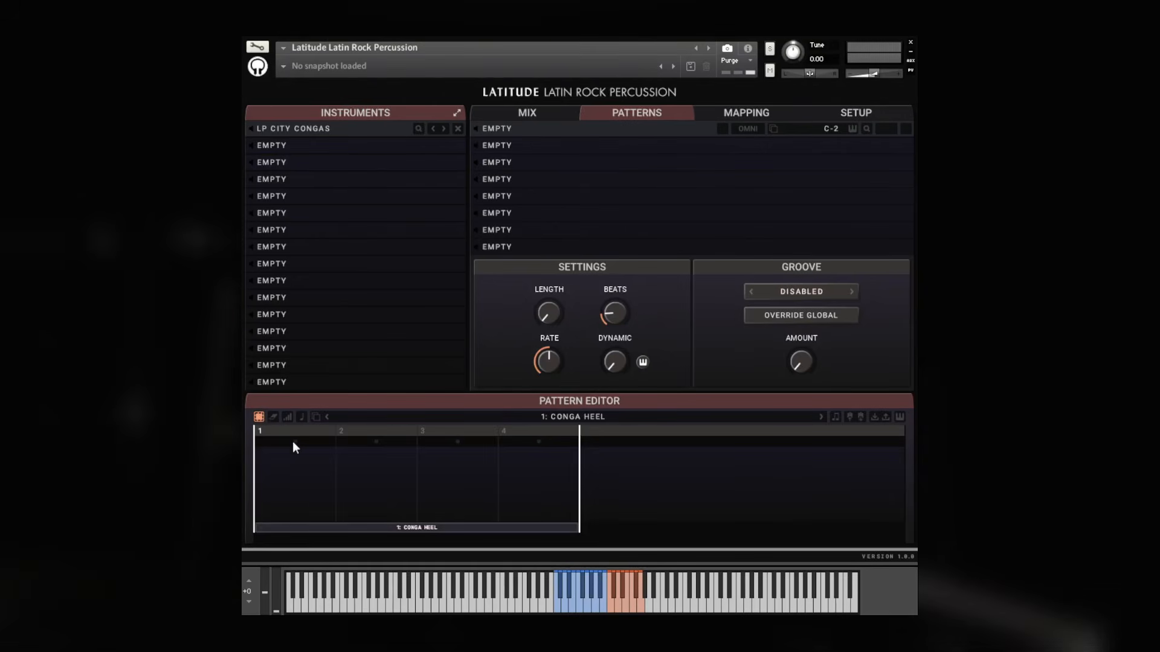
# Draw steps on all four beats of the Conga Heel pattern with varying velocities
pyautogui.moveTo(296, 473); pyautogui.dragTo(517, 475)
pyautogui.click(341, 469)
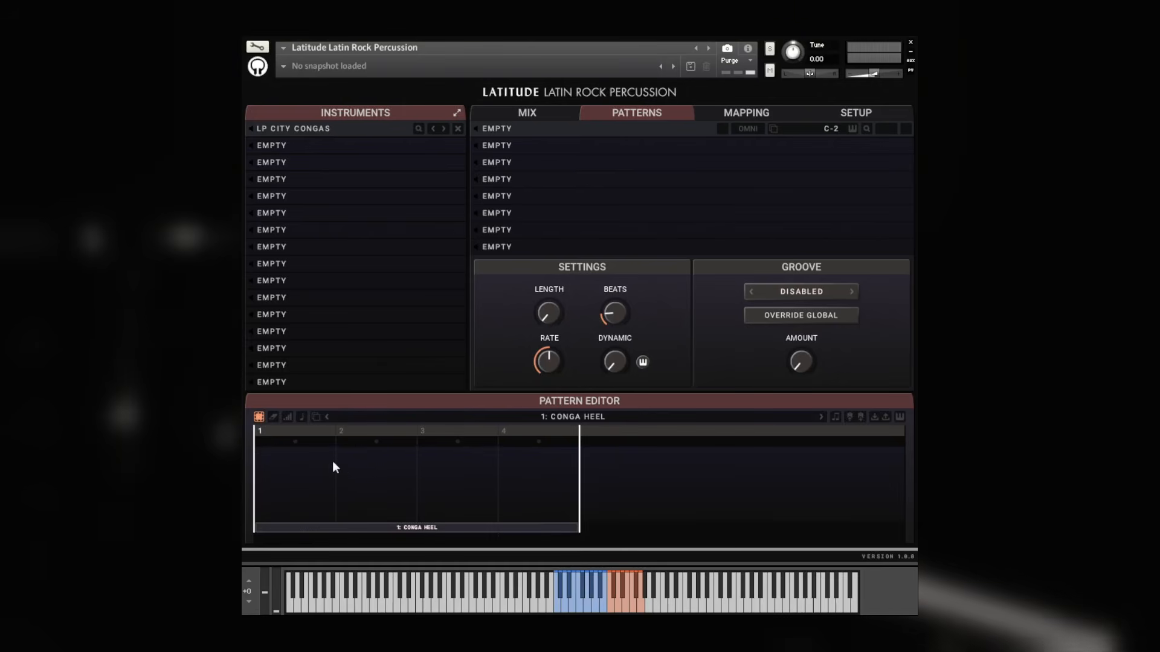
pyautogui.click(273, 417)
pyautogui.moveTo(303, 476)
pyautogui.mouseDown()
pyautogui.moveTo(539, 466)
pyautogui.moveTo(357, 468)
pyautogui.mouseUp()
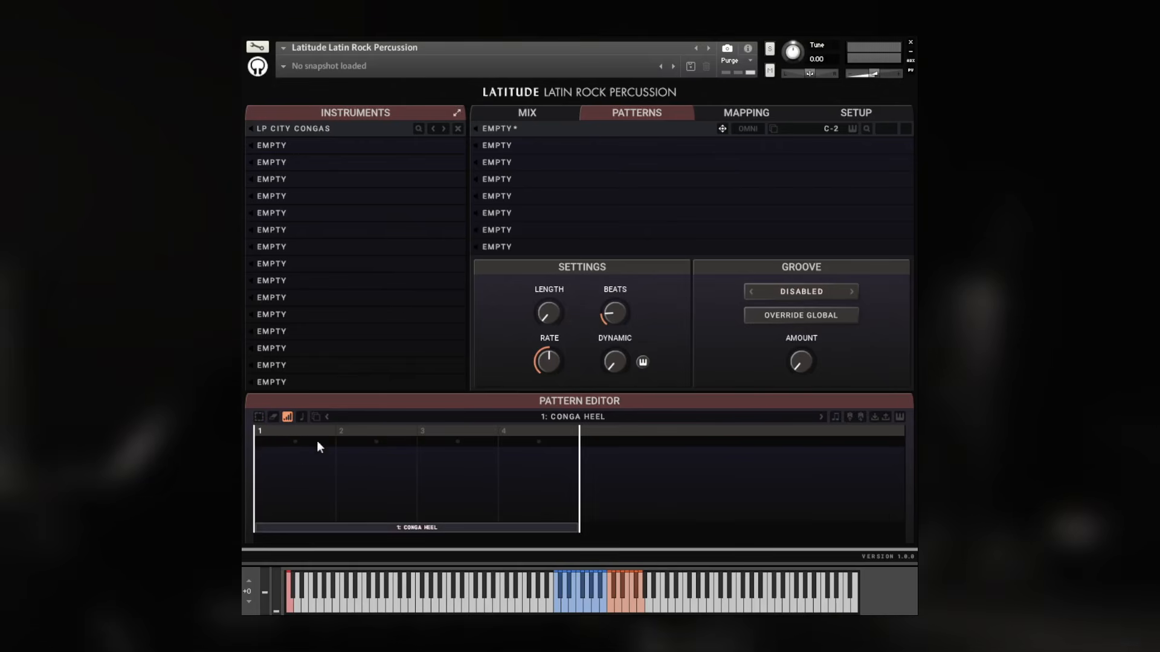
pyautogui.moveTo(317, 440)
pyautogui.mouseDown()
pyautogui.moveTo(289, 487)
pyautogui.moveTo(538, 466)
pyautogui.moveTo(350, 462)
pyautogui.moveTo(516, 470)
pyautogui.moveTo(455, 491)
pyautogui.moveTo(301, 483)
pyautogui.moveTo(412, 459)
pyautogui.moveTo(542, 481)
pyautogui.moveTo(309, 487)
pyautogui.moveTo(315, 473)
pyautogui.mouseUp()
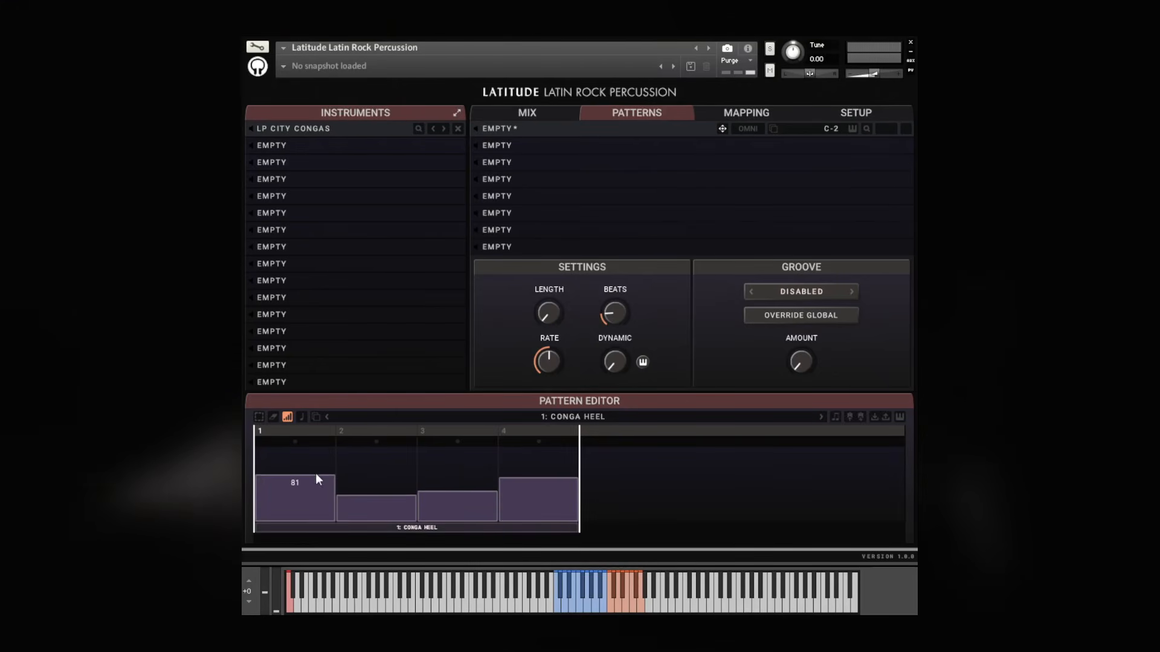
# Assign the Quinto Closed Tone articulation to the steps on beats 2, 3 and 4
pyautogui.click(302, 416)
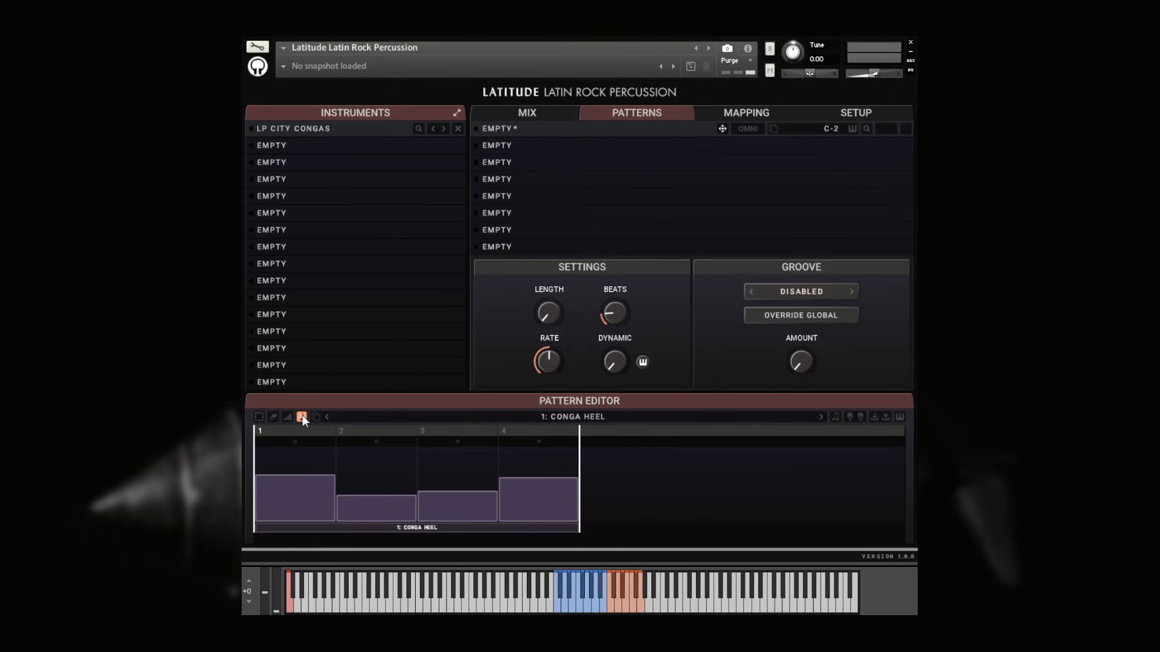
pyautogui.click(573, 416)
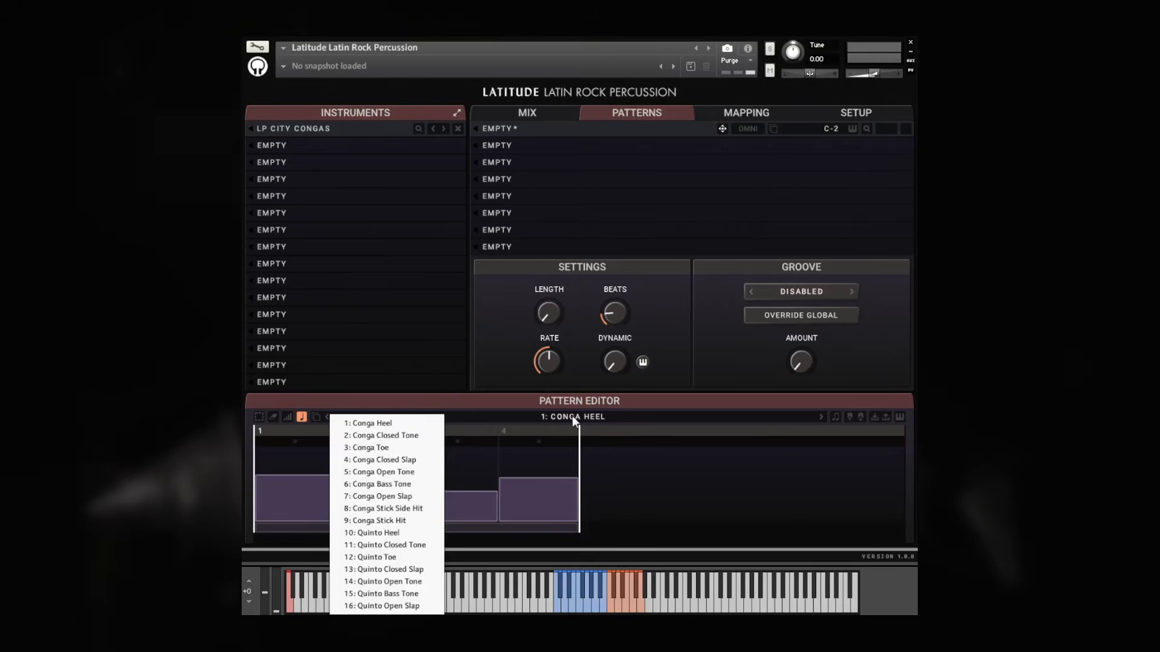
pyautogui.click(401, 547)
pyautogui.click(433, 488)
pyautogui.click(370, 493)
pyautogui.click(549, 484)
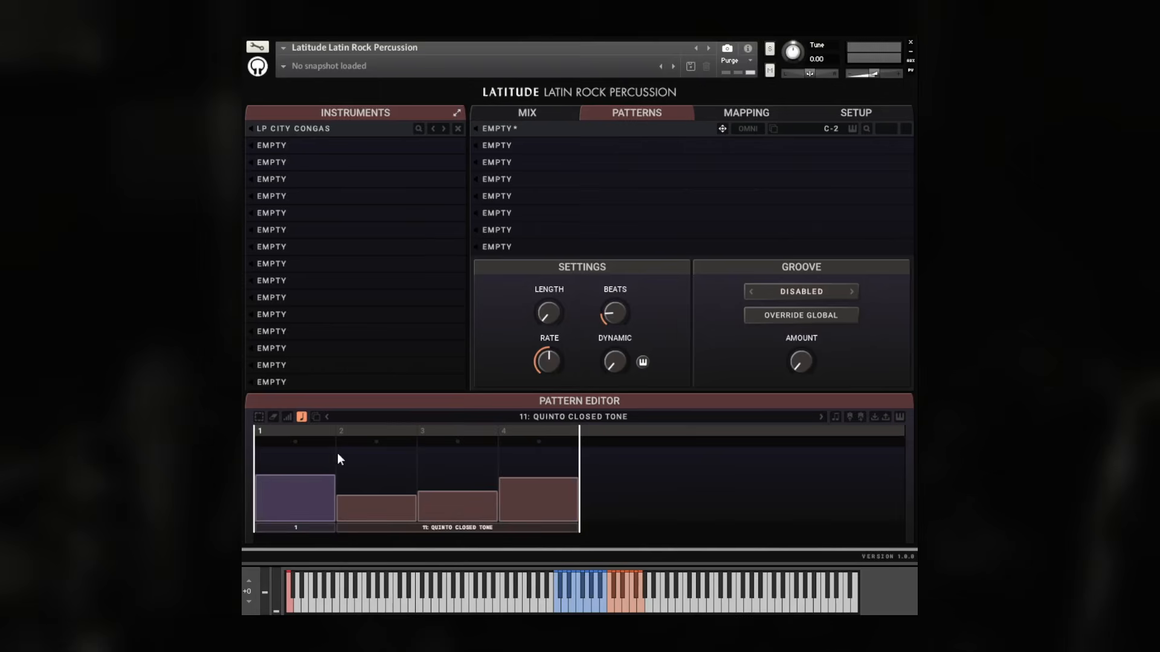
# Erase the drawn steps and paint three Quinto Closed Tone steps across beats 1 to 3
pyautogui.click(273, 417)
pyautogui.click(302, 484)
pyautogui.click(353, 483)
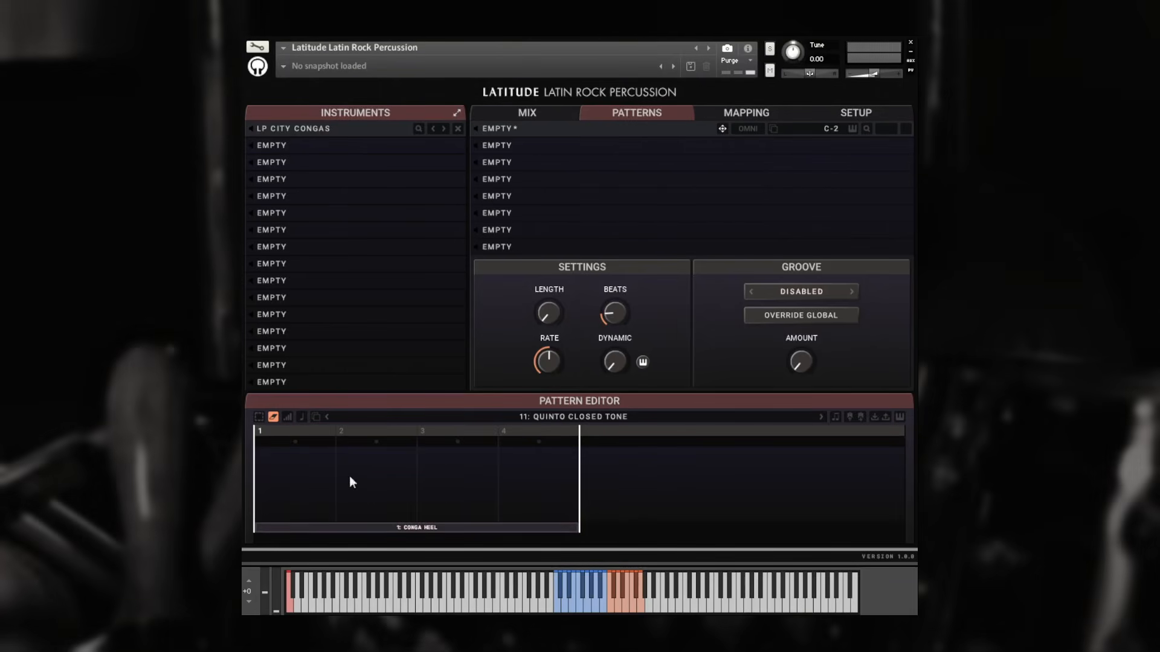
pyautogui.click(302, 417)
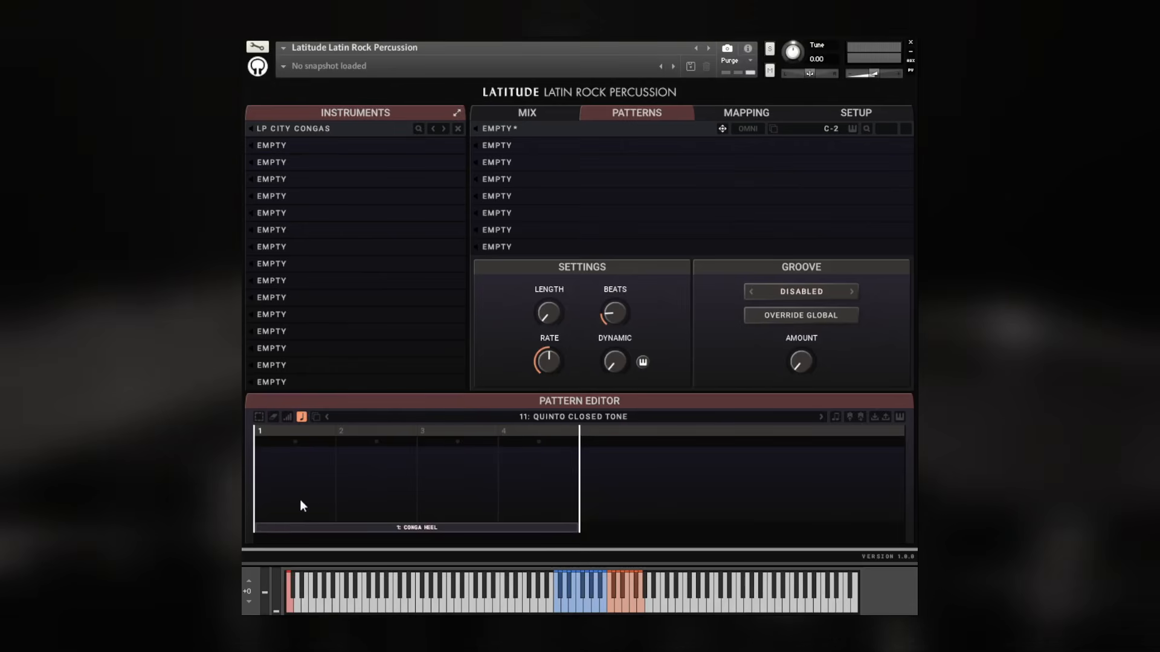
pyautogui.moveTo(283, 488)
pyautogui.mouseDown()
pyautogui.moveTo(358, 466)
pyautogui.moveTo(431, 471)
pyautogui.moveTo(404, 494)
pyautogui.moveTo(368, 453)
pyautogui.moveTo(313, 498)
pyautogui.moveTo(304, 443)
pyautogui.moveTo(389, 459)
pyautogui.moveTo(304, 496)
pyautogui.moveTo(368, 471)
pyautogui.mouseUp()
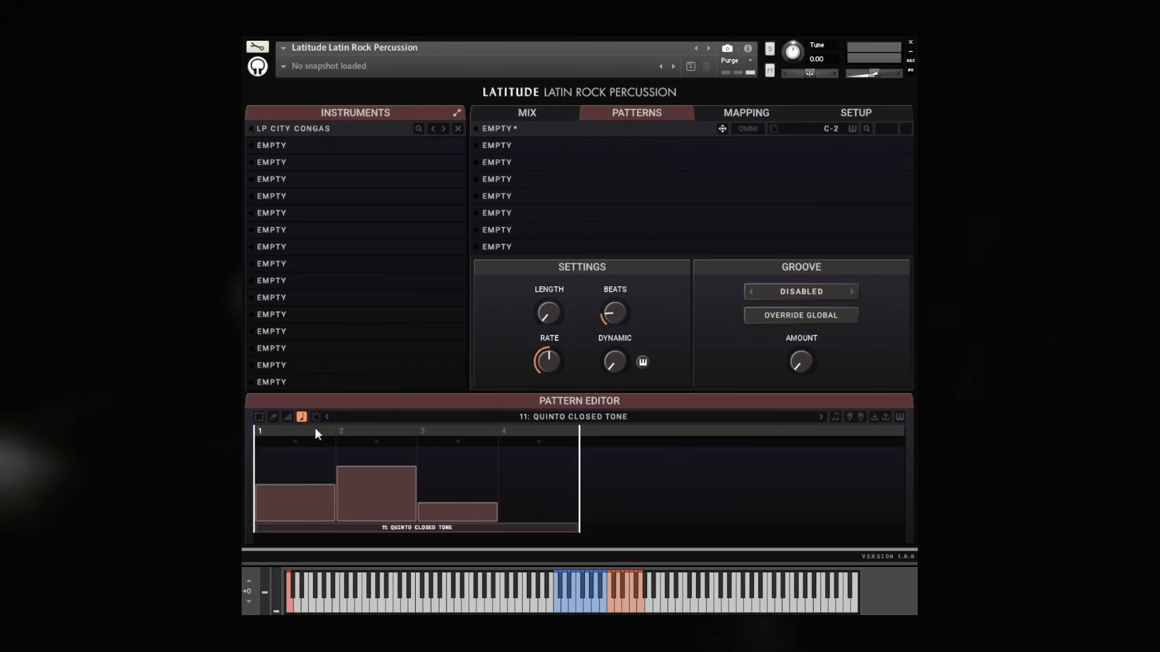
# Step through the available articulations for painting notes
pyautogui.click(604, 416)
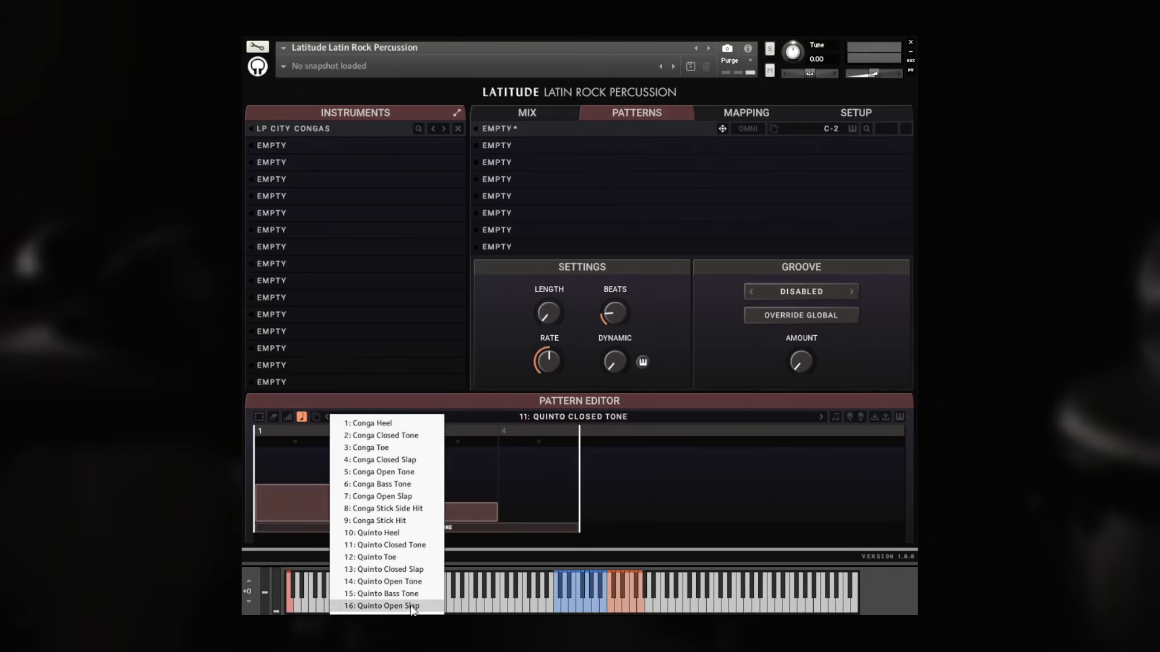
pyautogui.click(662, 403)
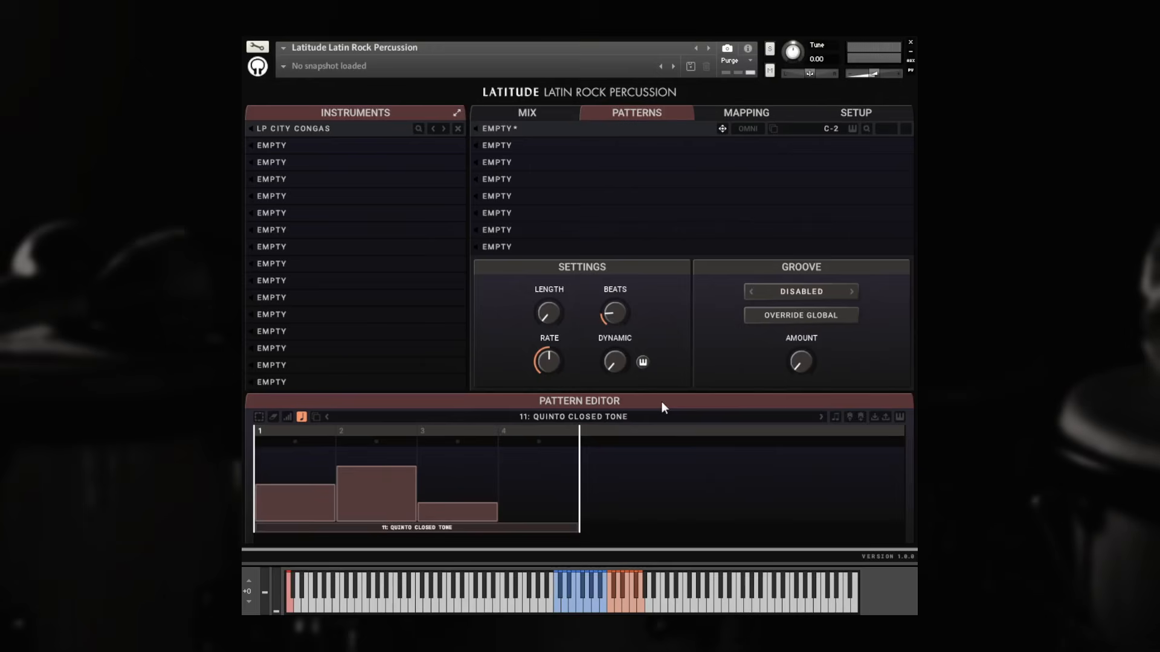
pyautogui.click(326, 417)
pyautogui.click(327, 417)
pyautogui.click(326, 417)
pyautogui.click(327, 417)
pyautogui.click(326, 417)
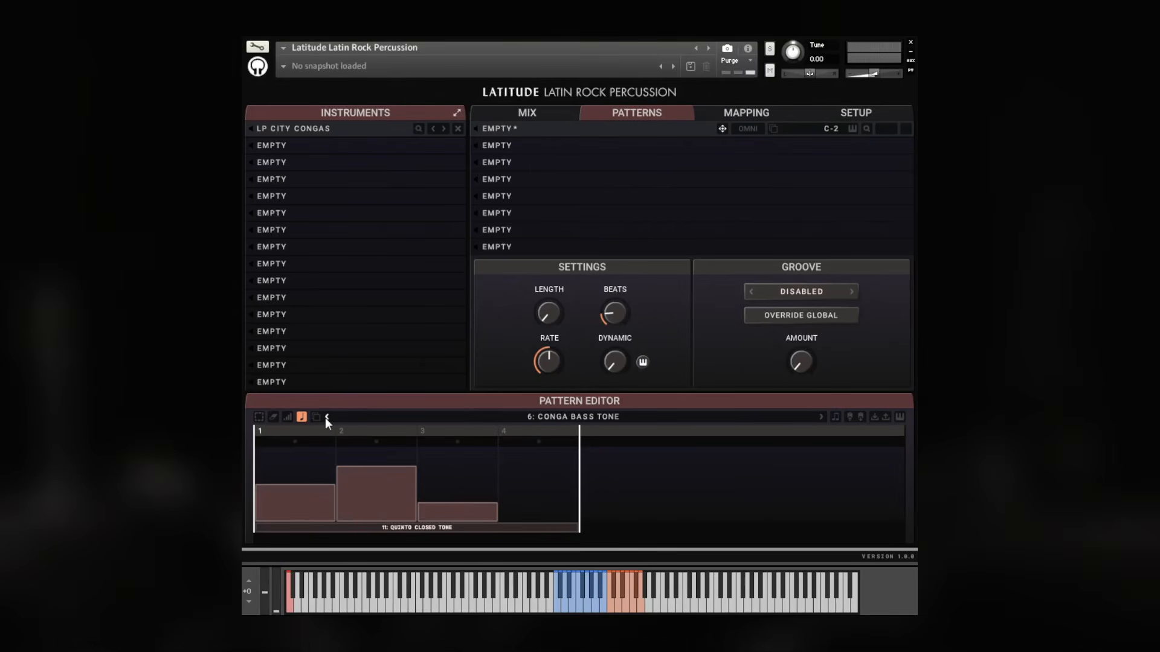
pyautogui.click(326, 416)
pyautogui.click(820, 417)
pyautogui.click(820, 417)
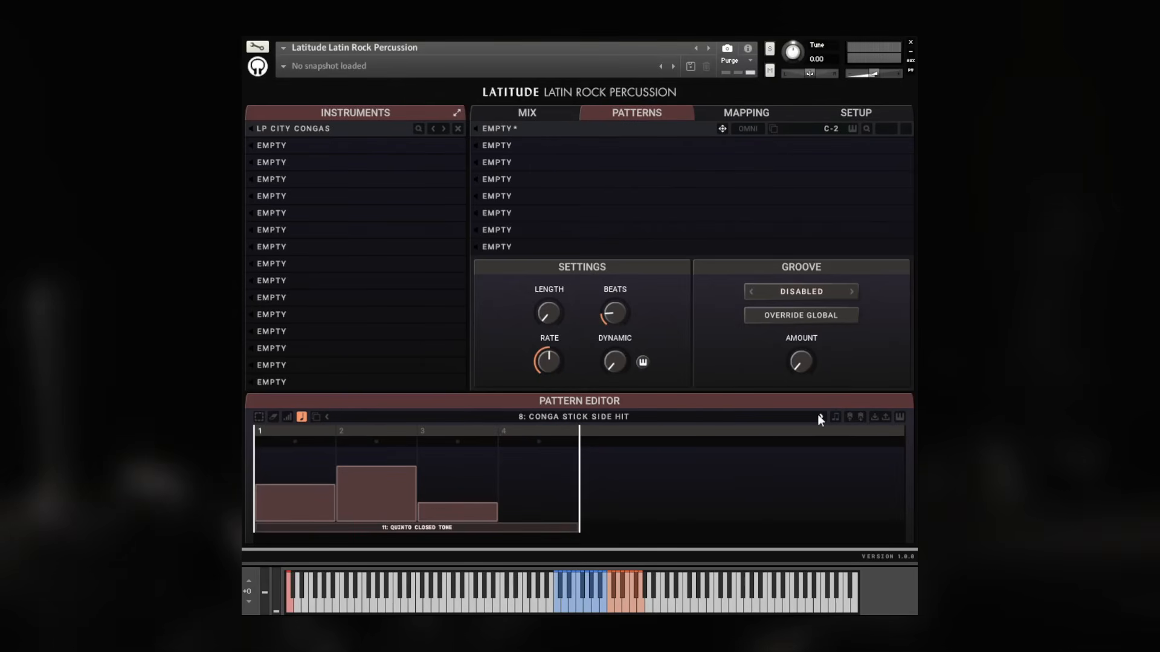
pyautogui.click(821, 417)
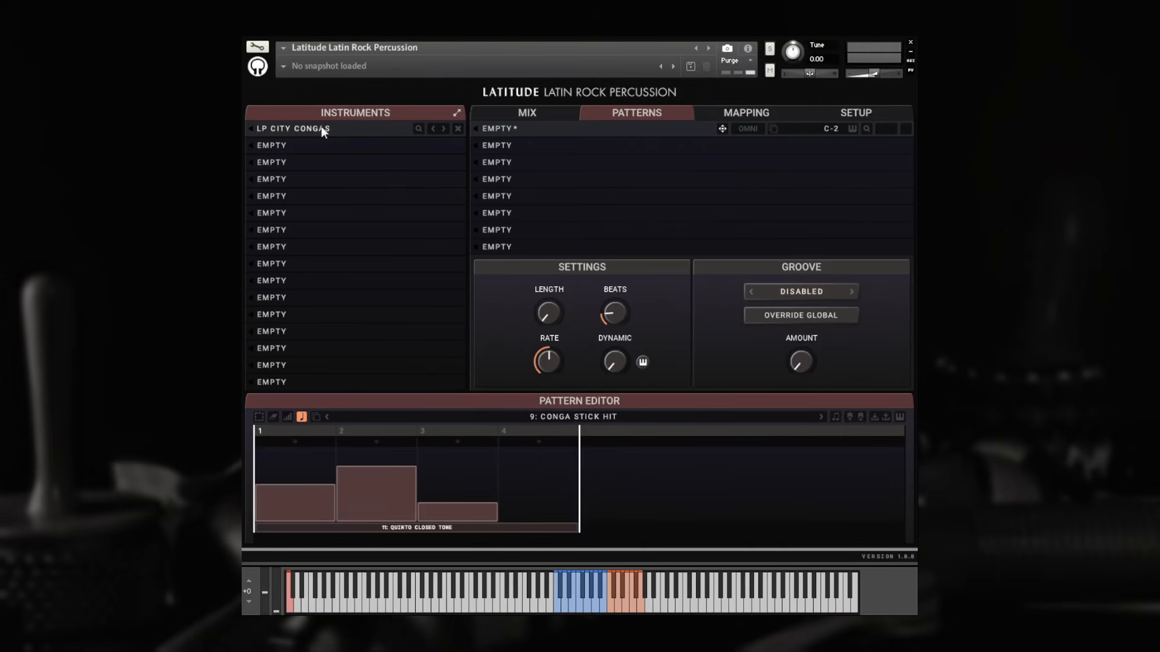
# Set the two articulation slots to Conga Open Tone and Quinto Open Tone, then return to a single slot
pyautogui.click(316, 417)
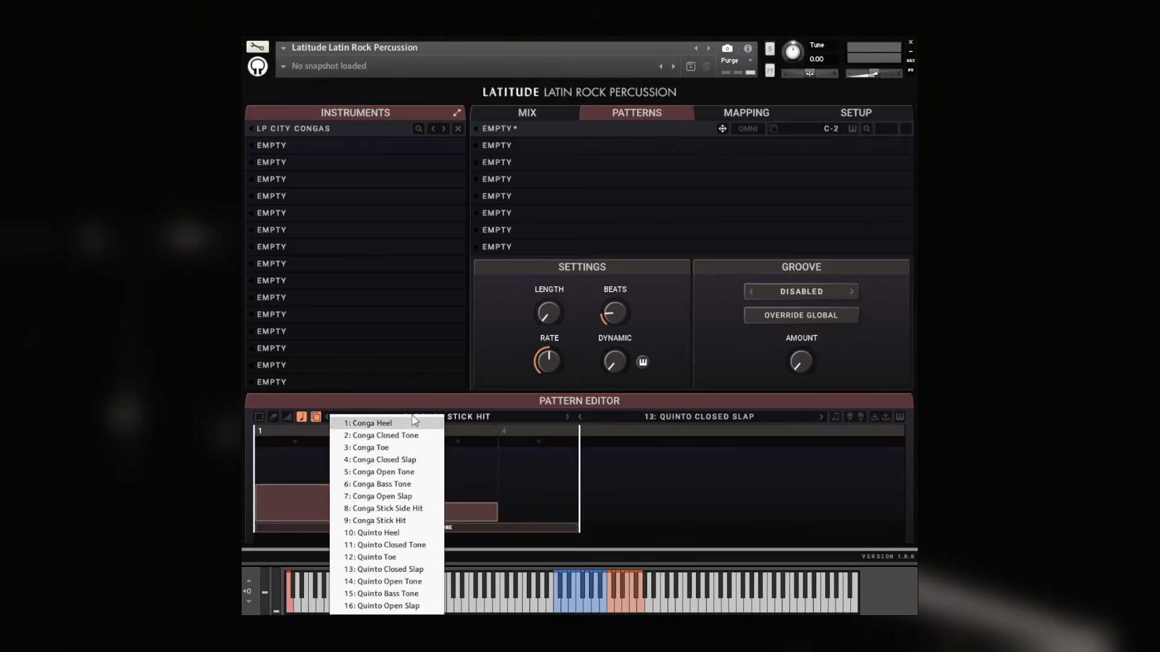
pyautogui.click(401, 474)
pyautogui.click(659, 416)
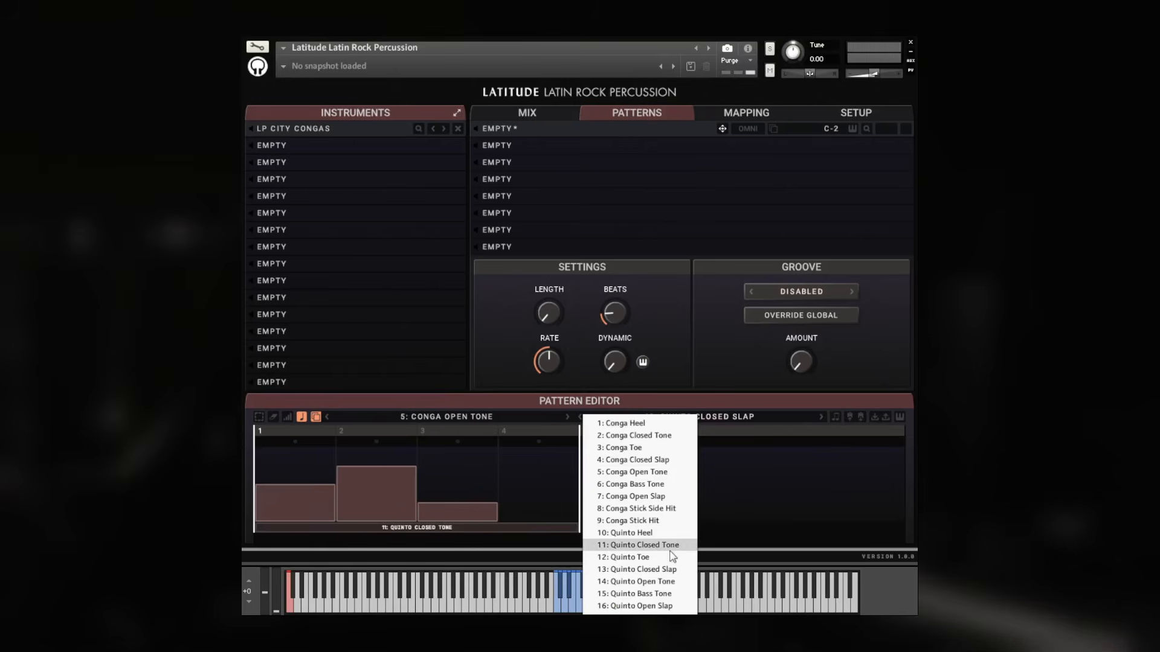
pyautogui.click(664, 581)
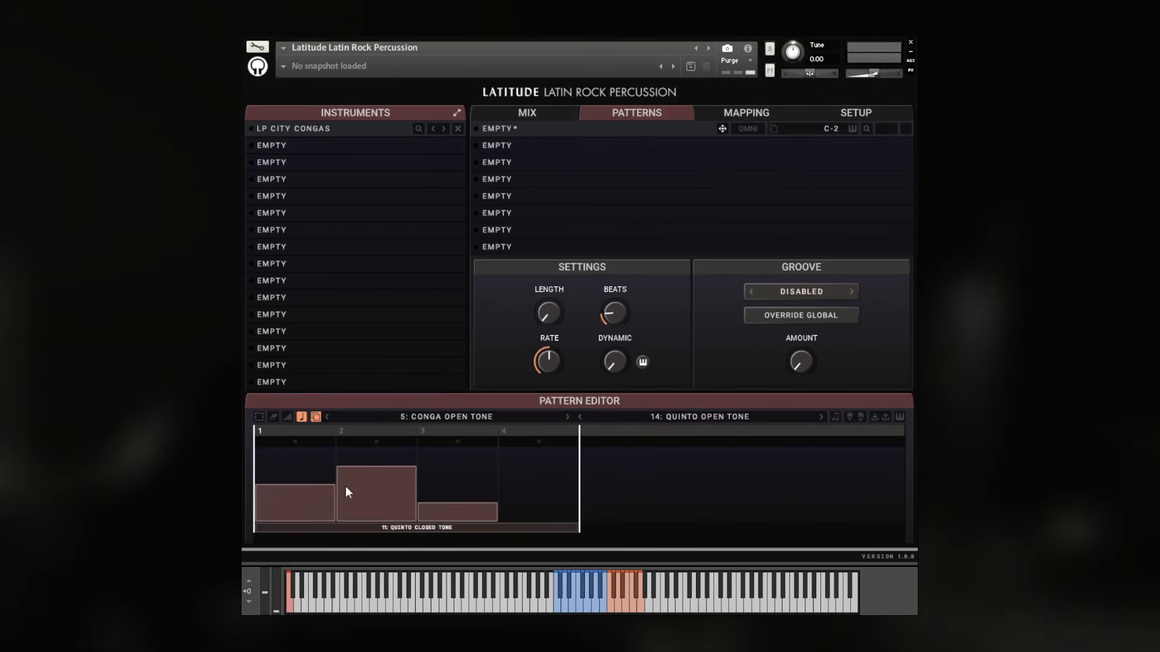
pyautogui.click(315, 417)
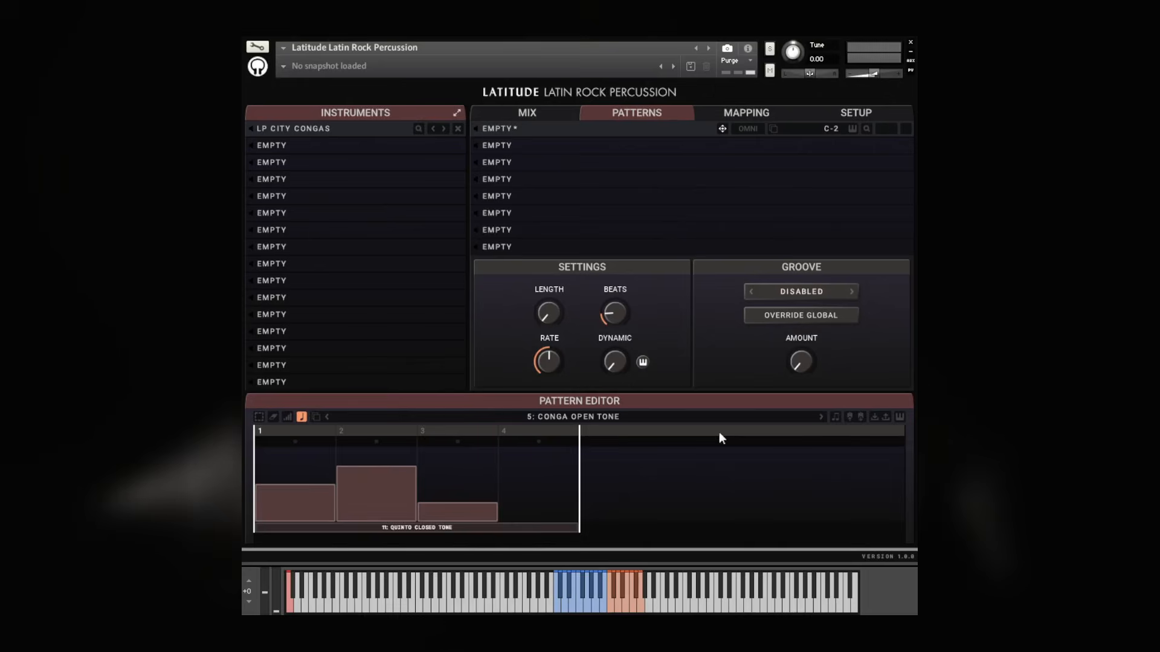
# Set the pattern resolution to 2 Steps per beat
pyautogui.click(838, 414)
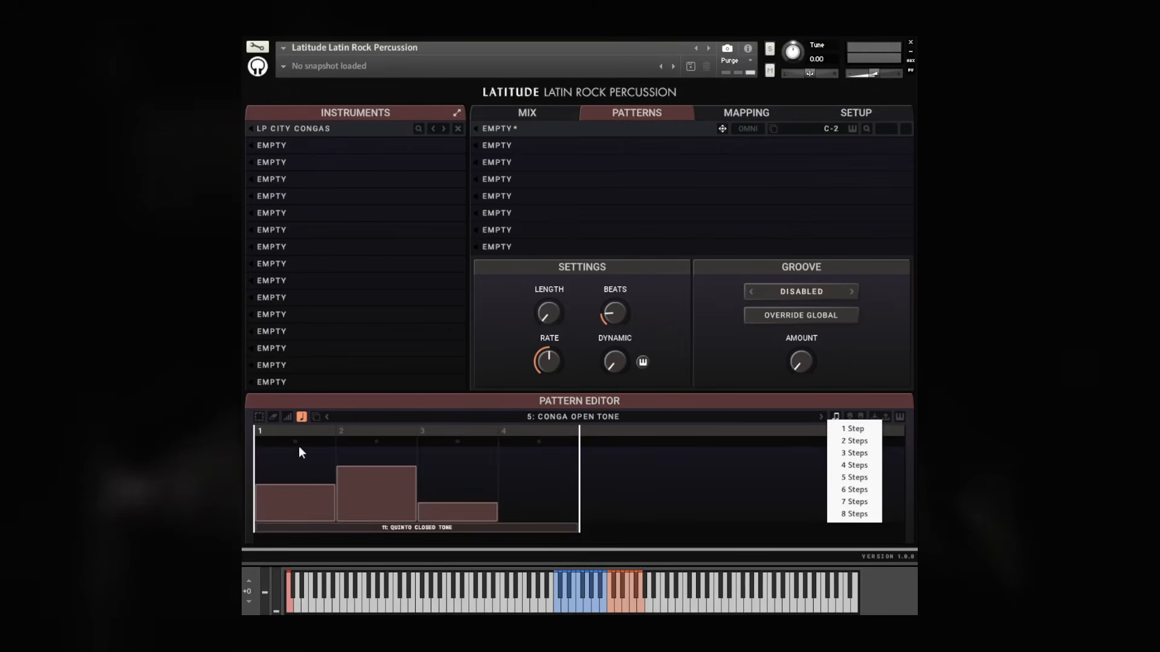
pyautogui.click(856, 441)
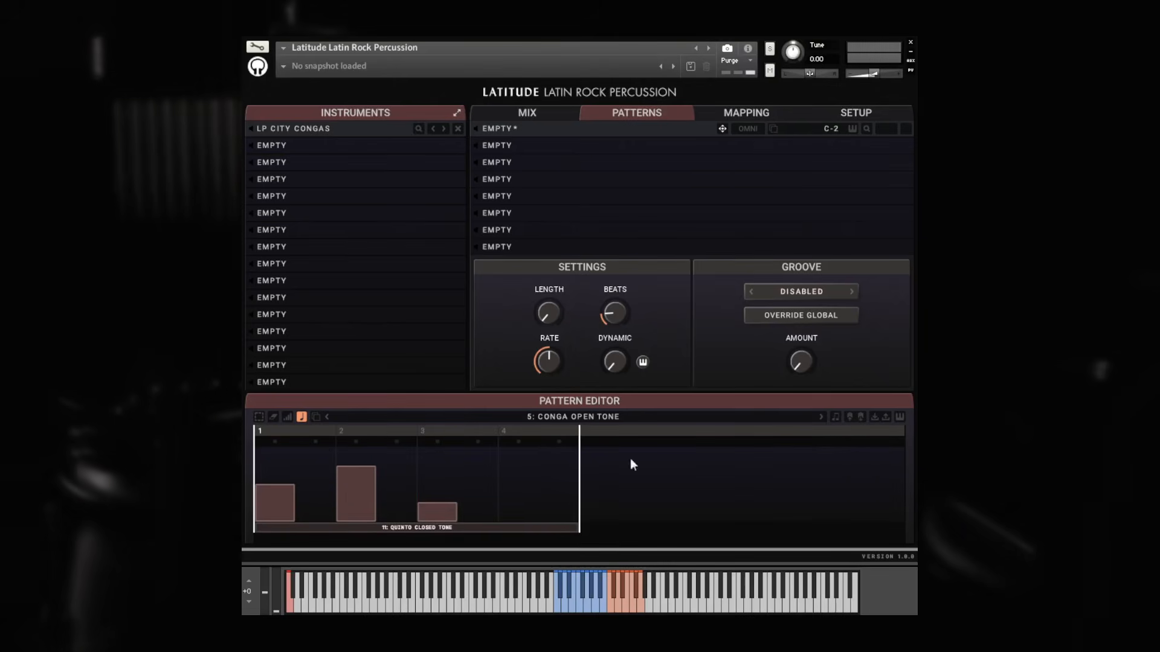
# Set the pattern resolution to 1 Step per beat, trying 5 Steps first
pyautogui.click(837, 417)
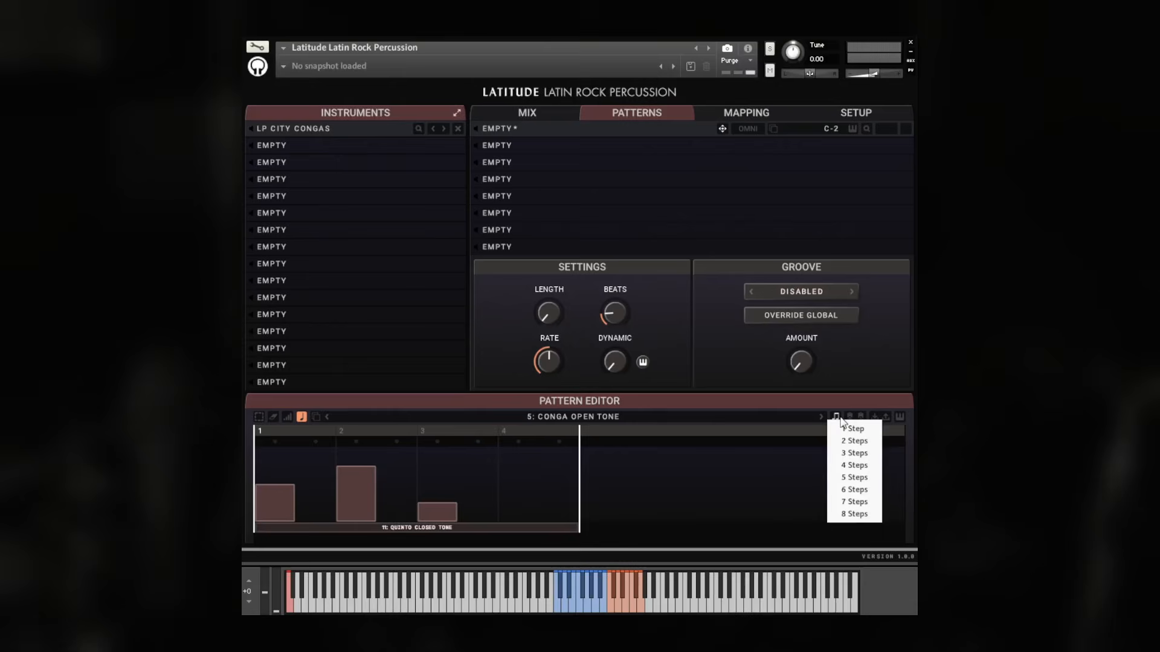
pyautogui.click(863, 481)
pyautogui.click(837, 416)
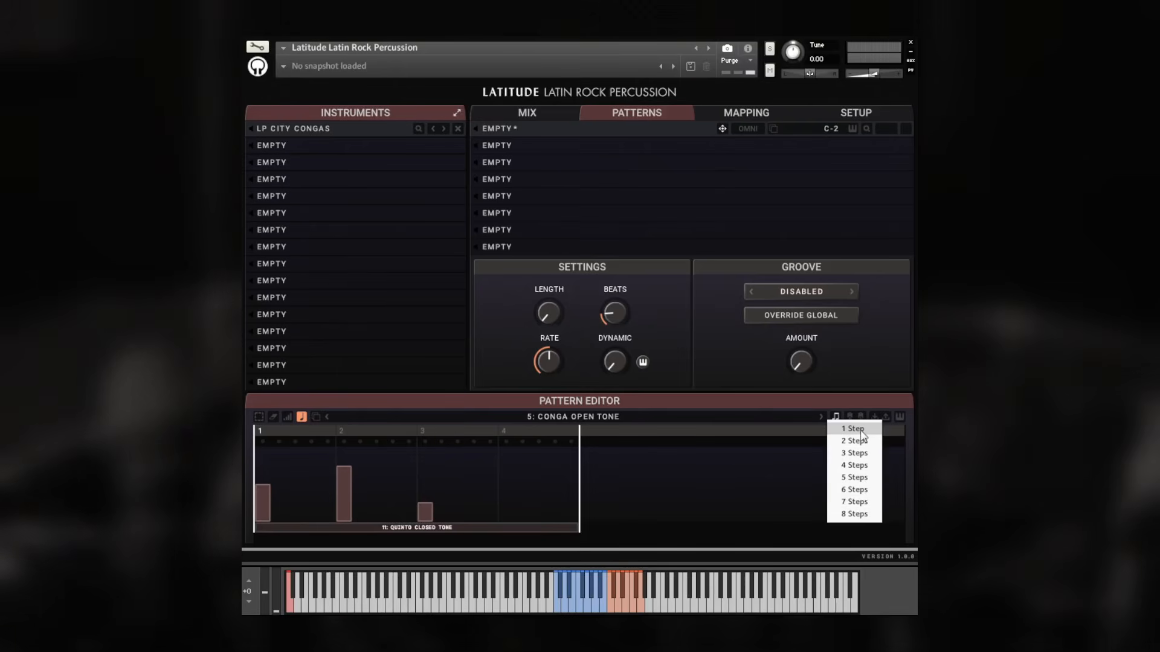
pyautogui.click(861, 430)
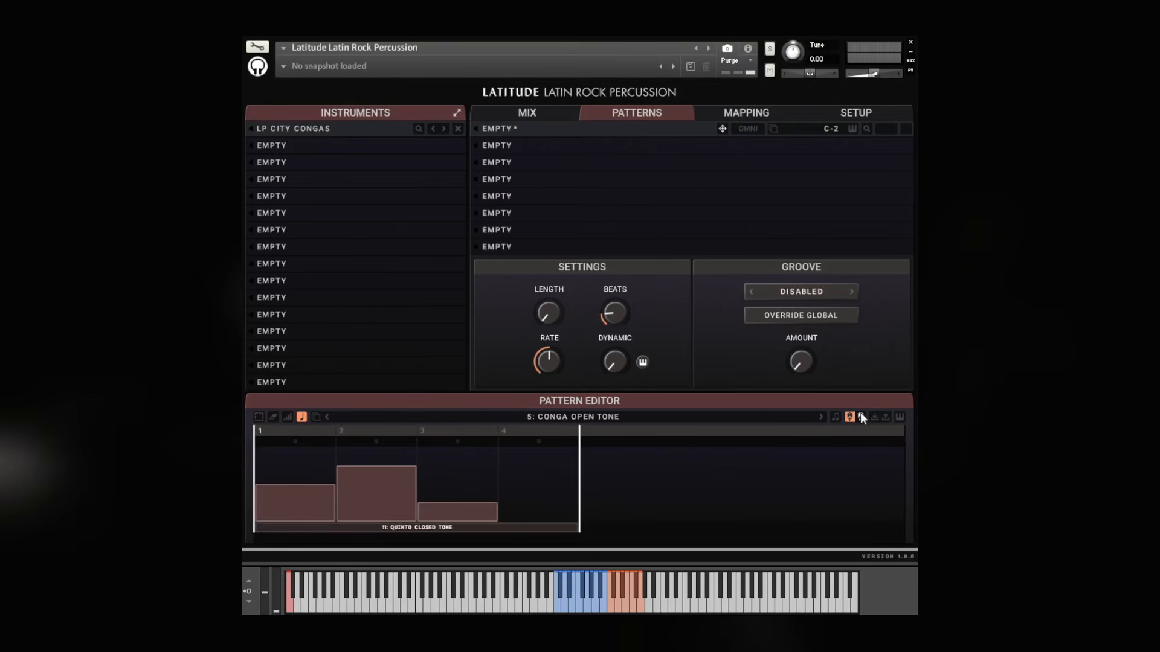
# Copy the steps of beats 1 and 2 and paste them over beats 3 and 4
pyautogui.click(259, 417)
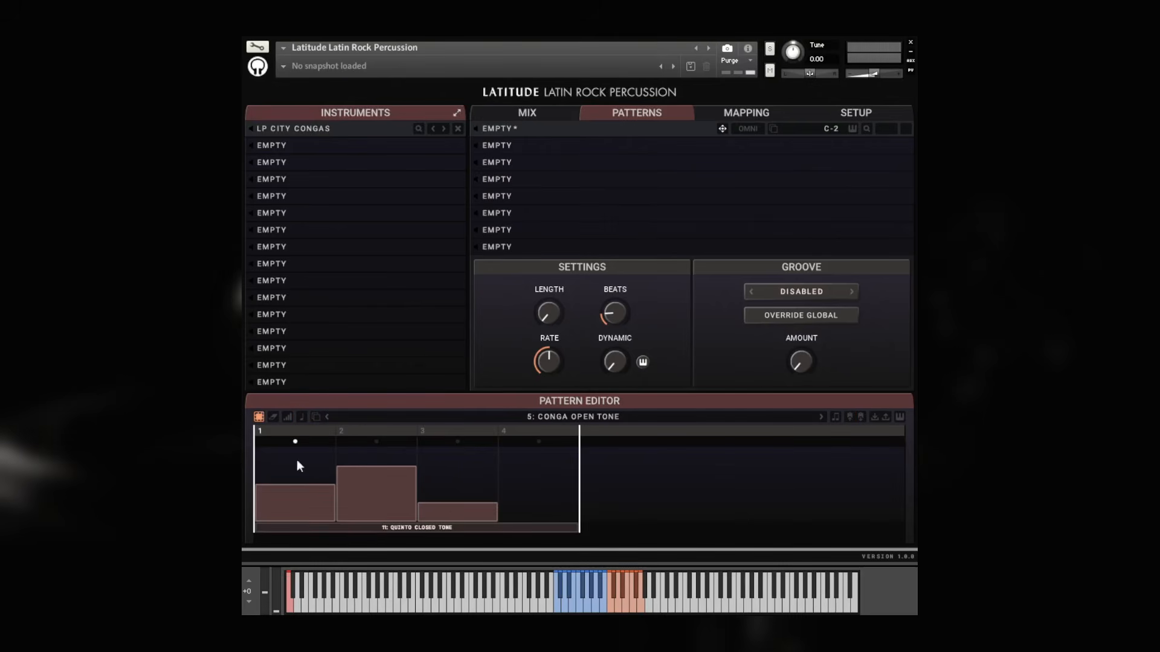
pyautogui.moveTo(297, 459); pyautogui.dragTo(374, 484)
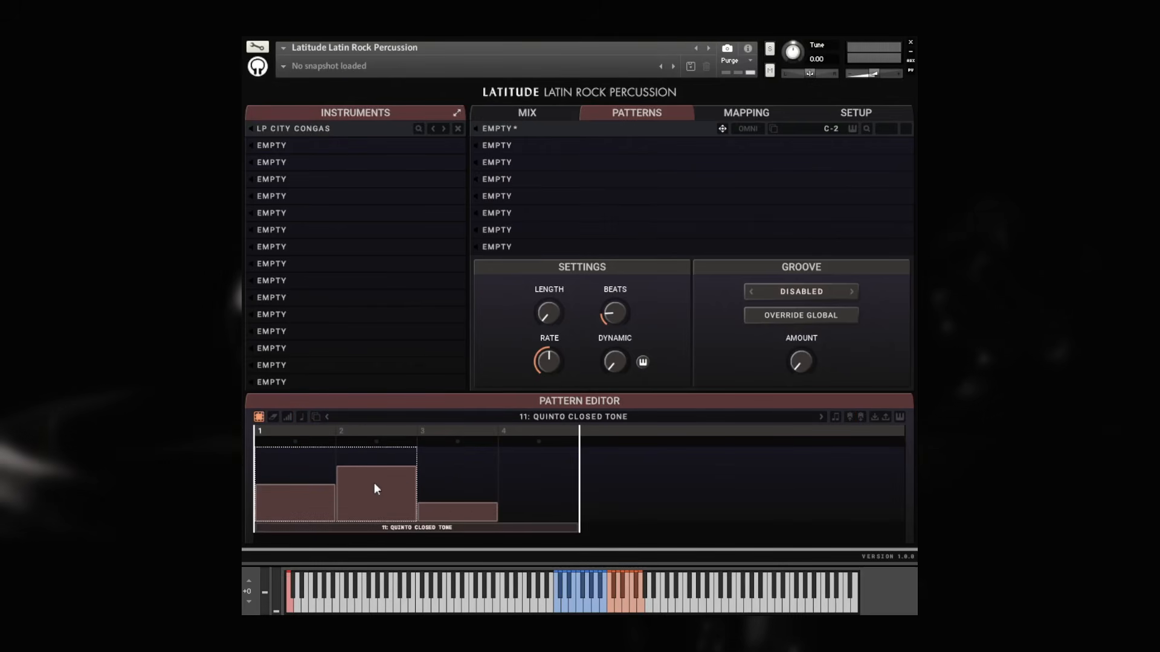
pyautogui.click(849, 417)
pyautogui.moveTo(467, 479); pyautogui.dragTo(561, 473)
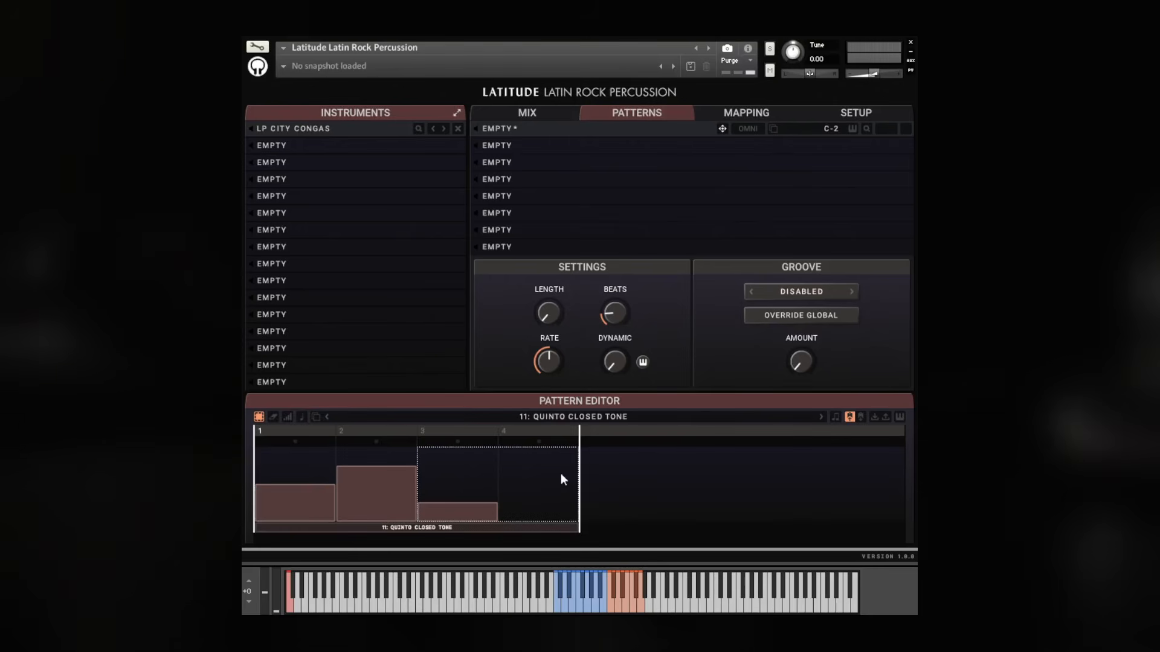
pyautogui.click(860, 416)
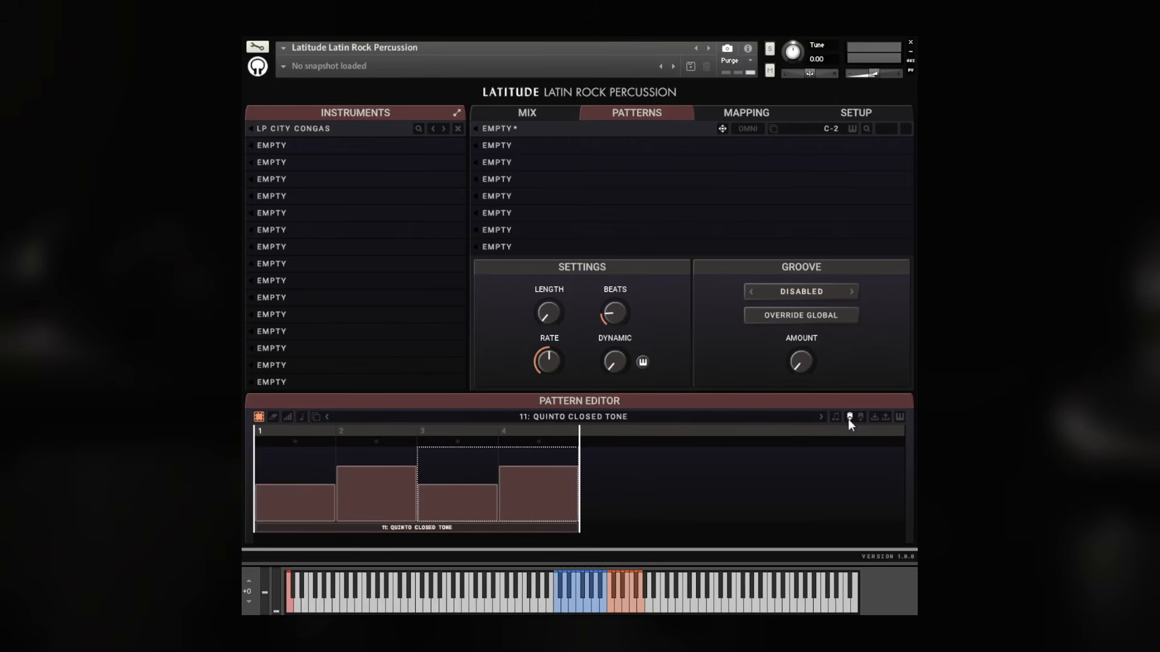
pyautogui.click(607, 483)
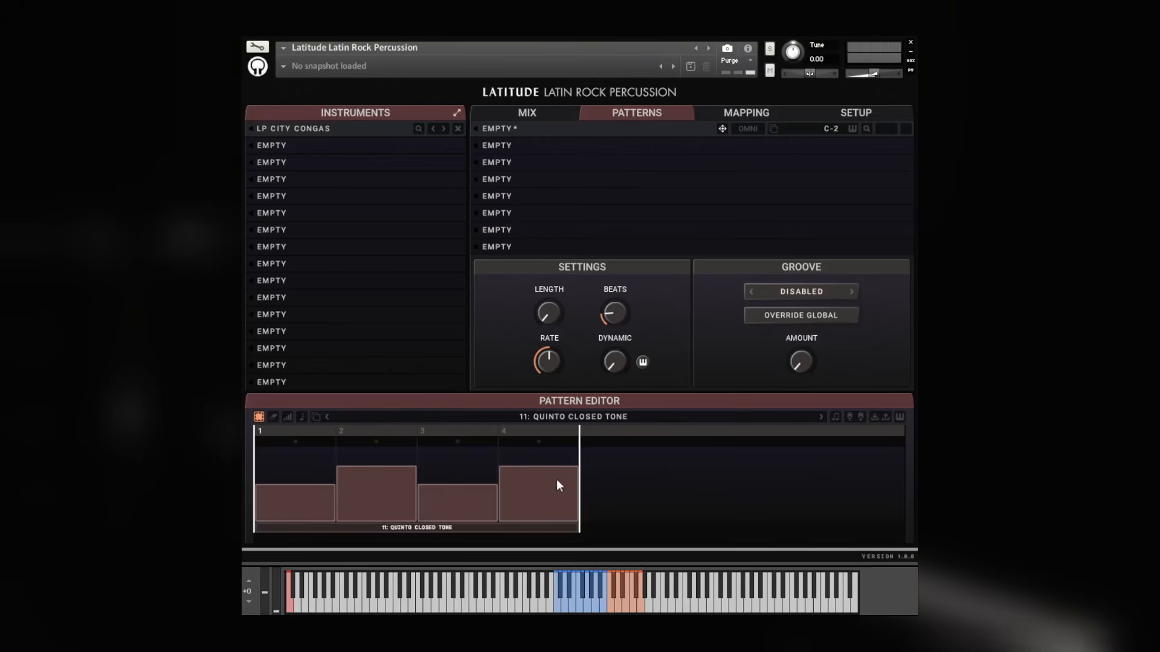
# Set the resolution to 2 Steps per beat and record eight conga steps into the pattern from the MIDI keyboard
pyautogui.click(900, 416)
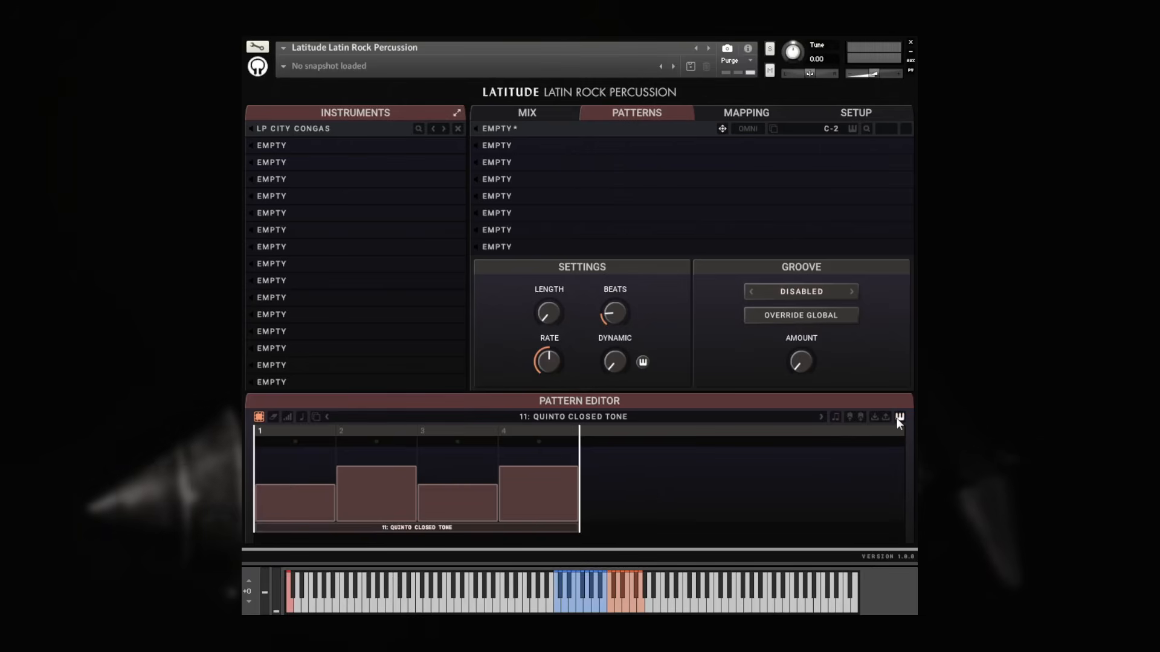
pyautogui.click(833, 417)
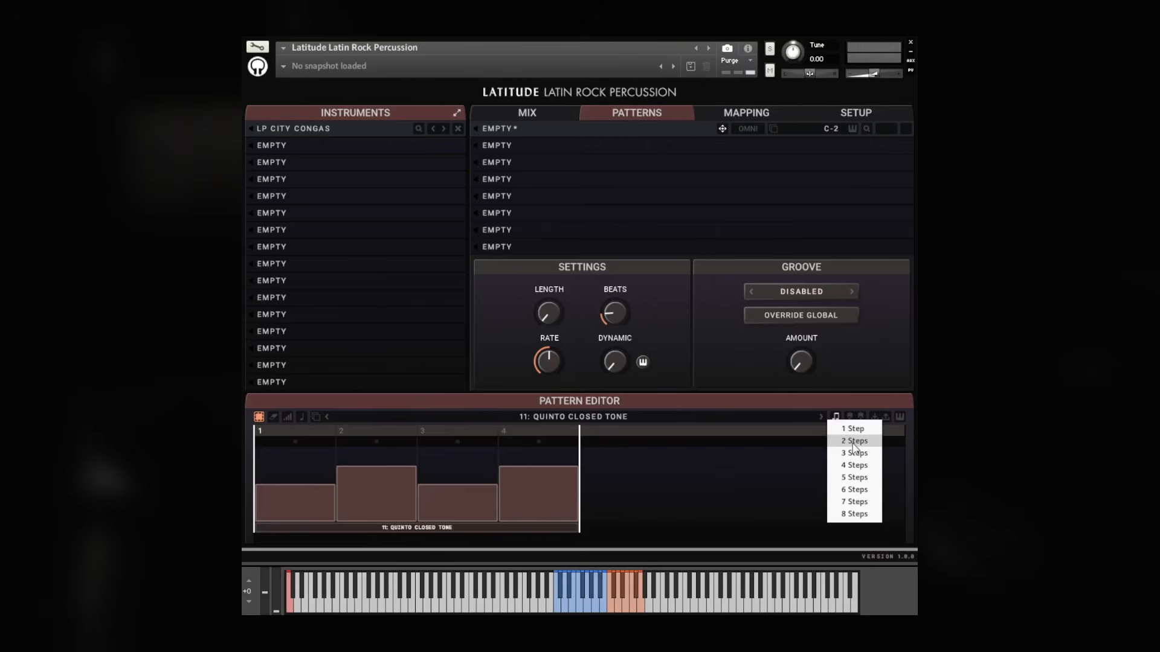
pyautogui.click(855, 441)
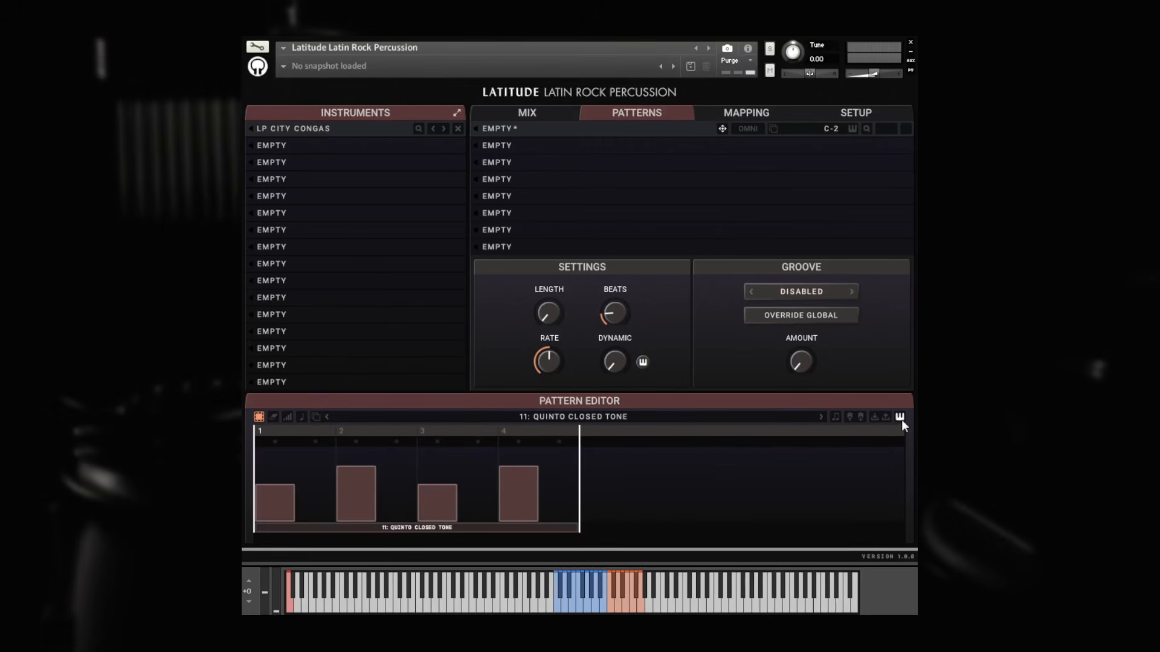
pyautogui.click(902, 420)
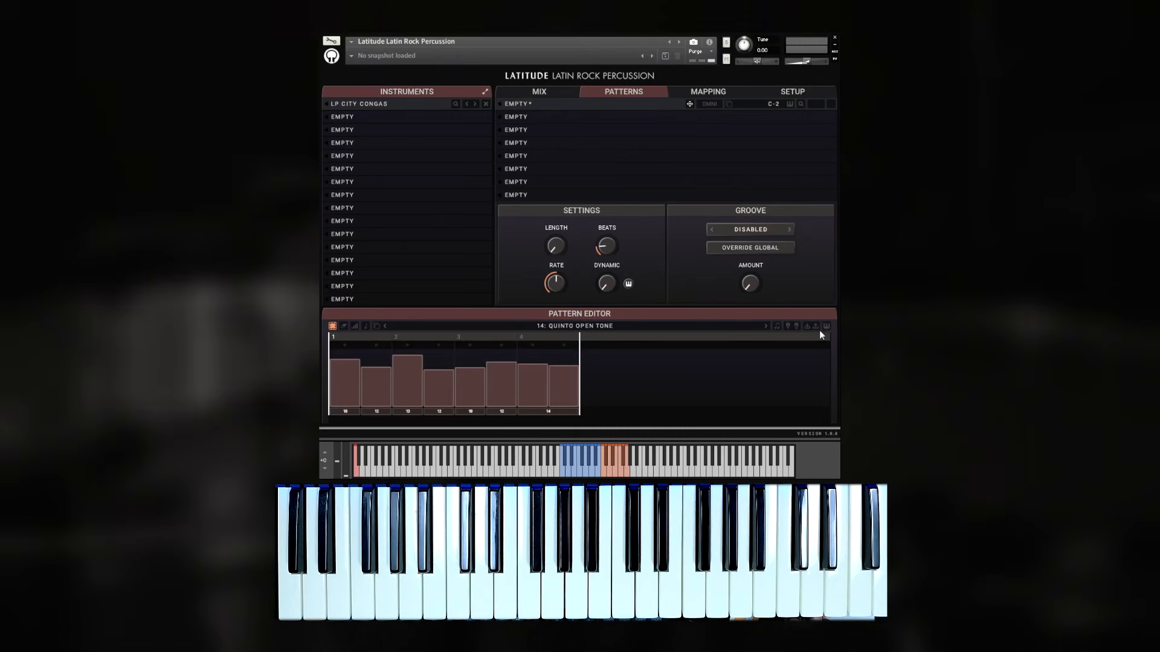
pyautogui.click(791, 104)
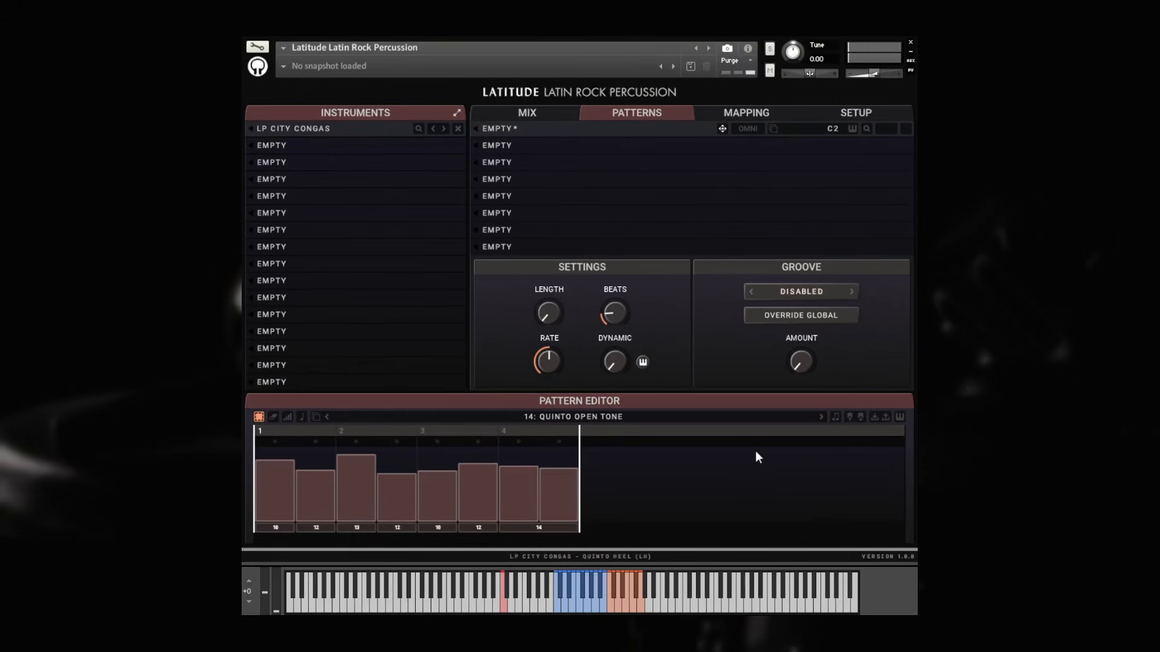
# Set beat 1 to a single step and clear the second step of beat 2
pyautogui.moveTo(480, 443); pyautogui.dragTo(452, 442)
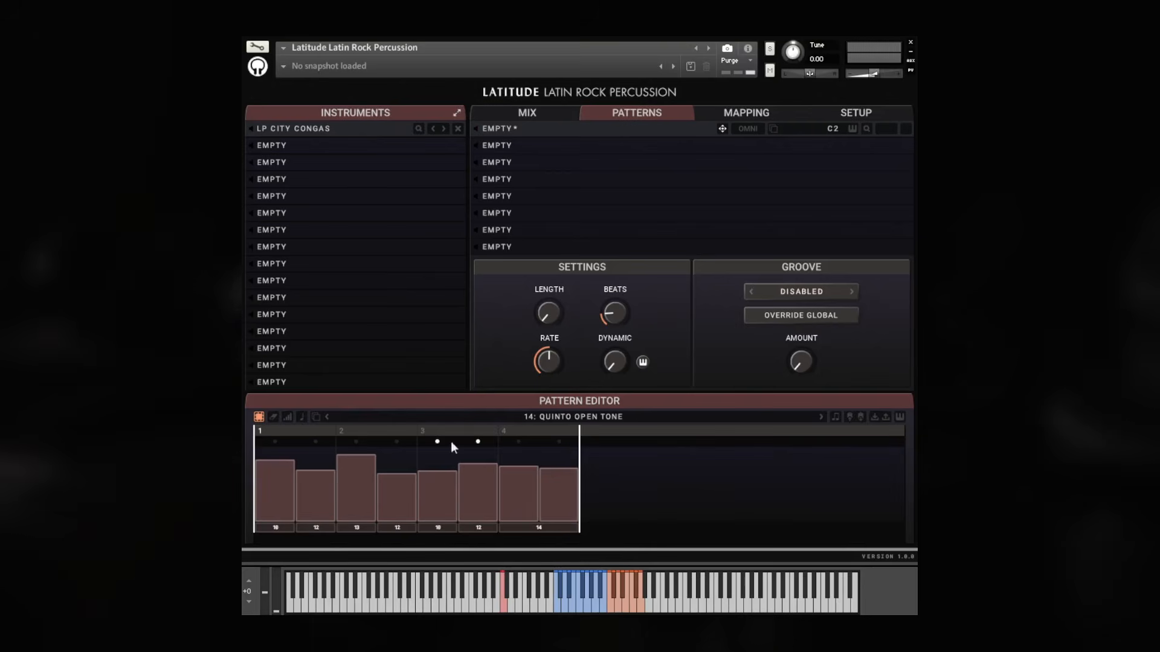
pyautogui.click(289, 446)
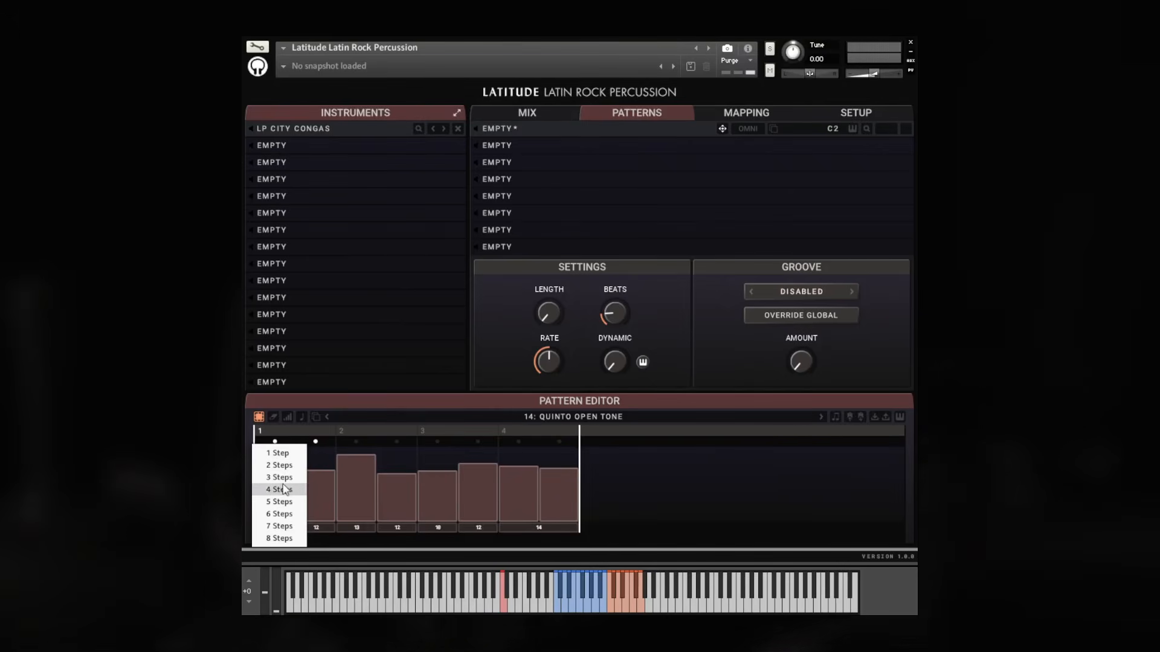
pyautogui.click(279, 454)
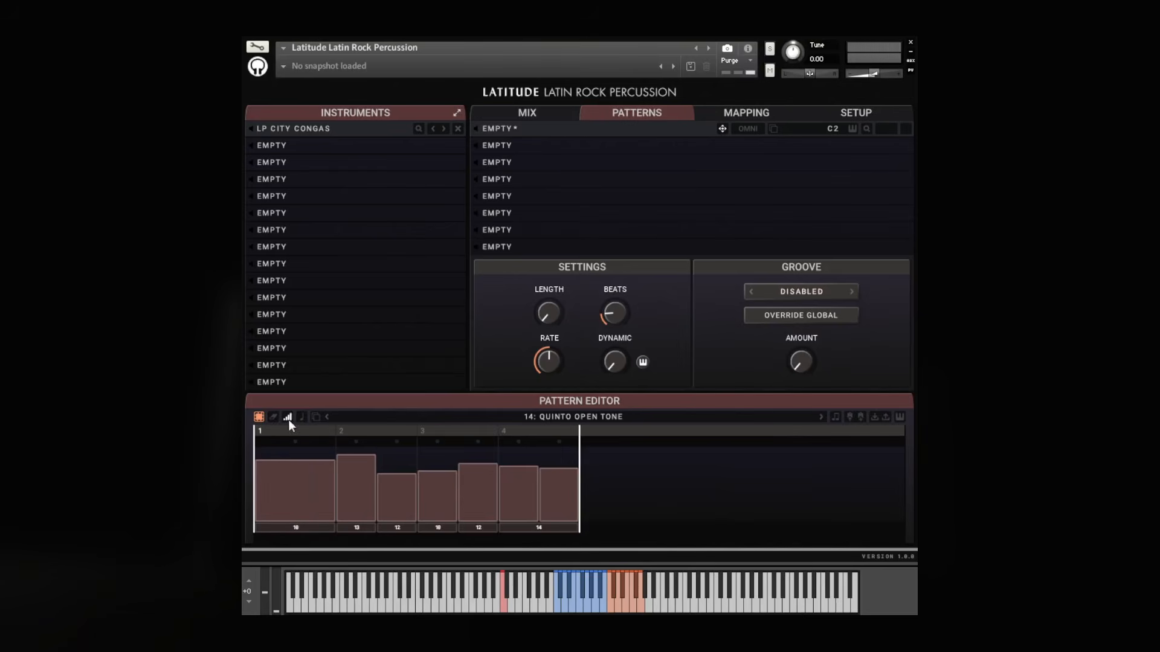
pyautogui.click(397, 443)
pyautogui.click(362, 477)
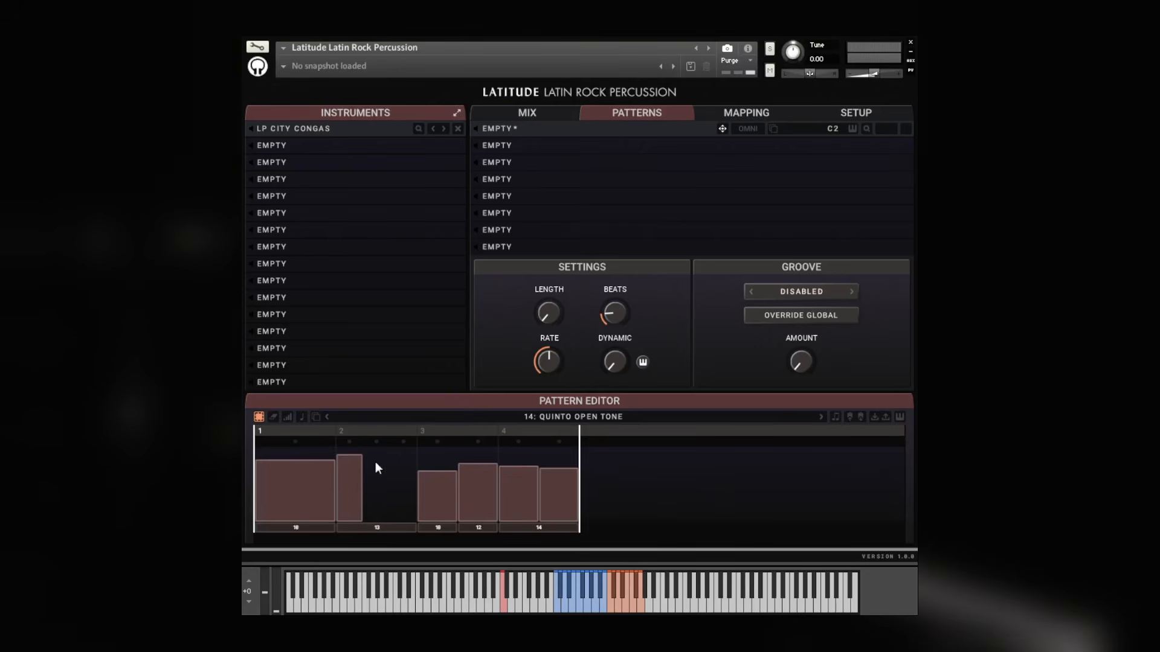
# Divide beat 3 into 4 steps, then select beats 1 and 2 and set them to 2 steps each
pyautogui.click(478, 442)
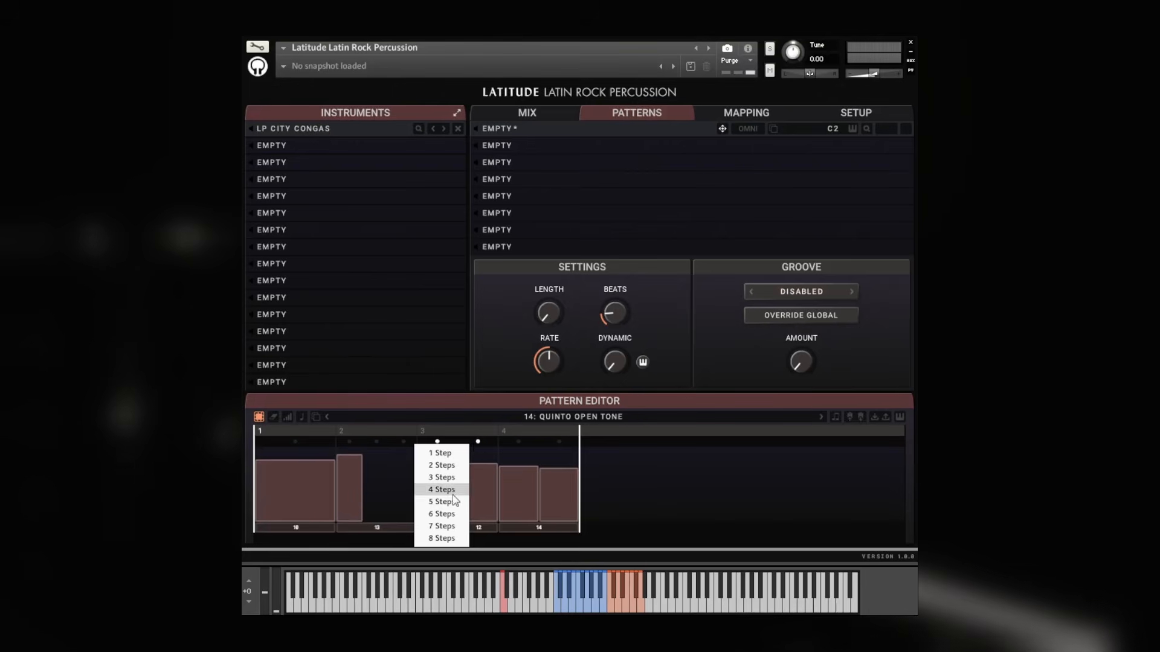
pyautogui.click(458, 487)
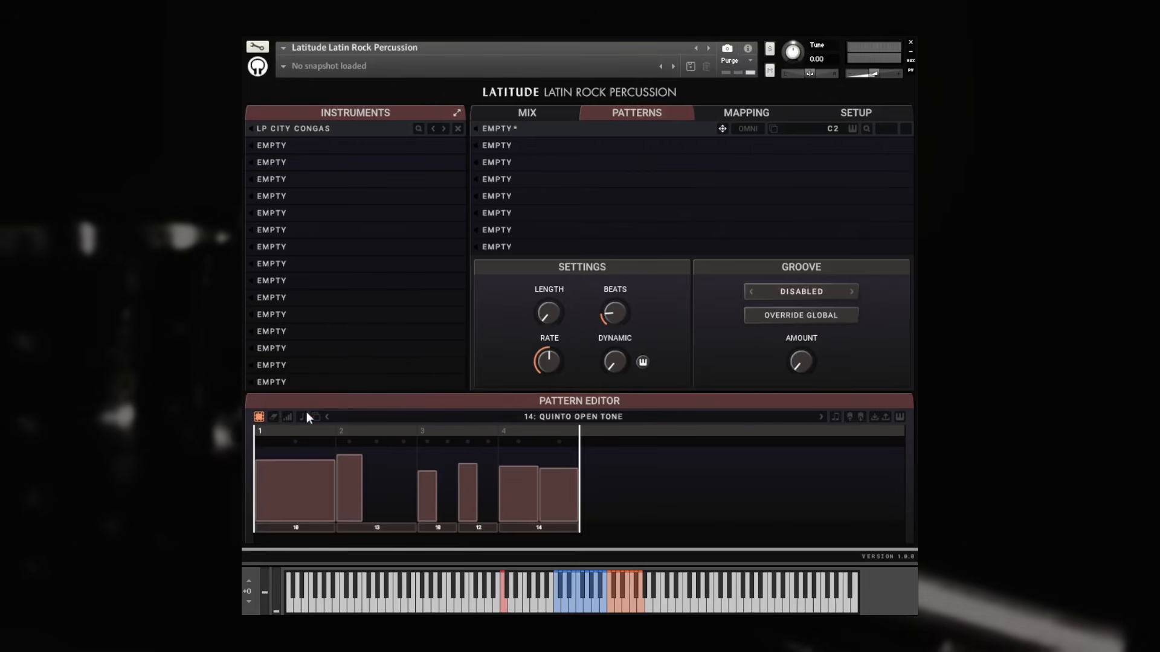
pyautogui.moveTo(318, 474); pyautogui.dragTo(400, 466)
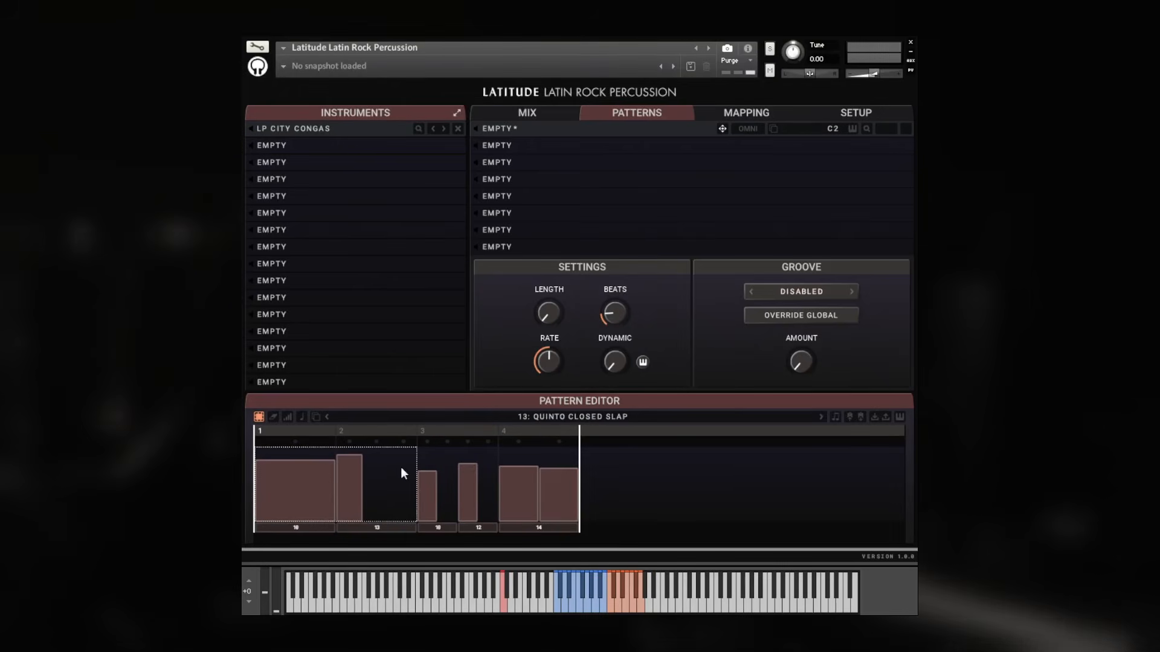
pyautogui.click(835, 418)
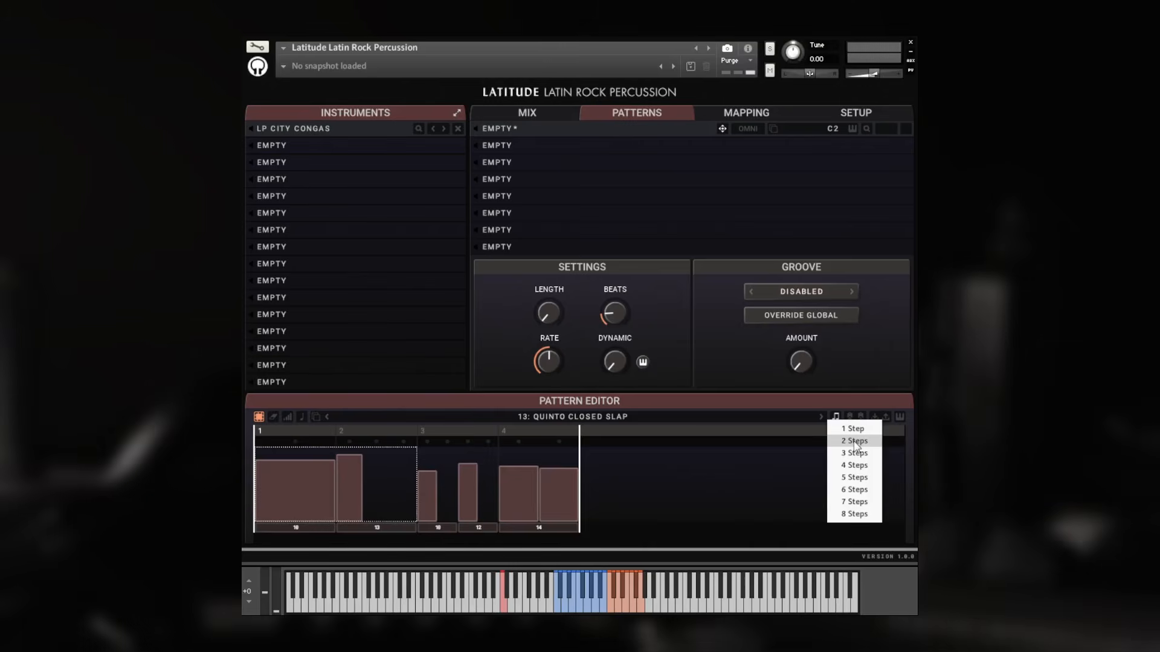
pyautogui.click(854, 441)
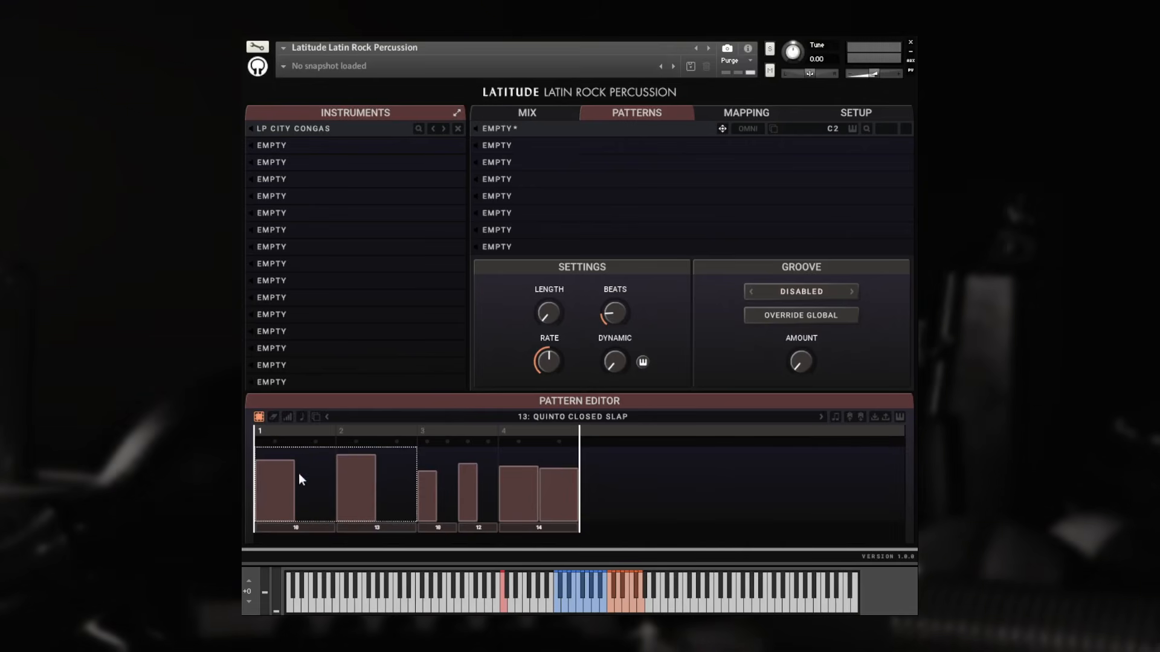